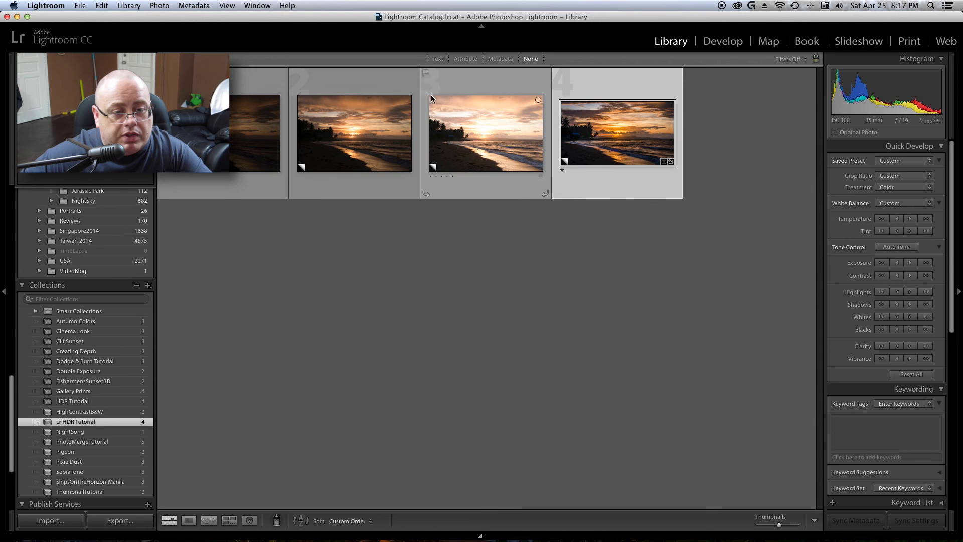
Select the first and third bracketed exposures, then preview the fourth photo large and return to the grid.
{"action": "left_click", "coordinate": [238, 80]}
{"action": "left_click", "coordinate": [455, 86]}
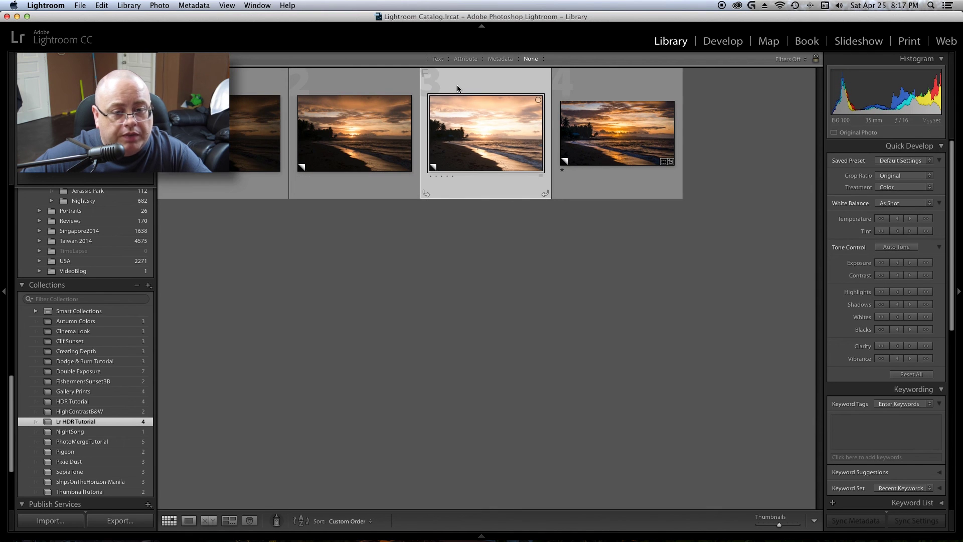
{"action": "double_click", "coordinate": [607, 88]}
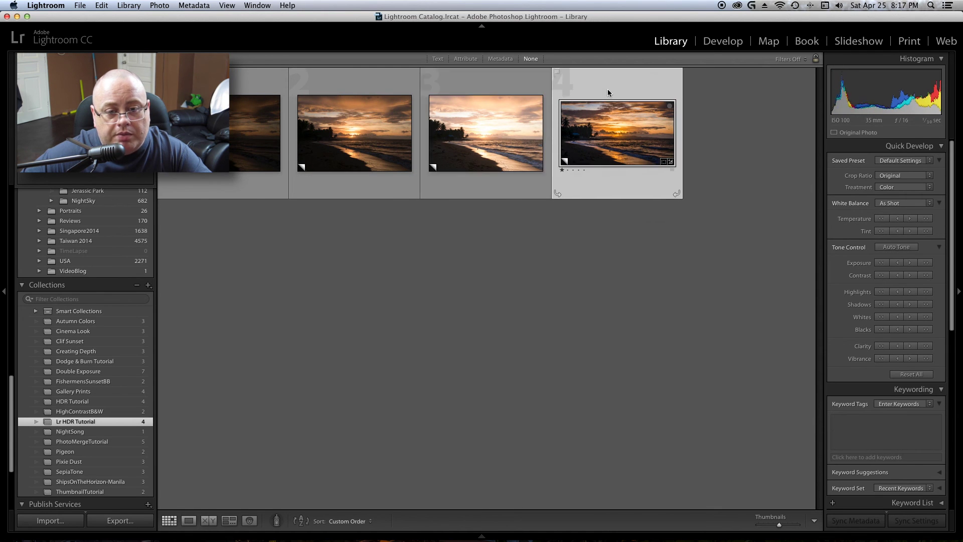
{"action": "key", "text": "g"}
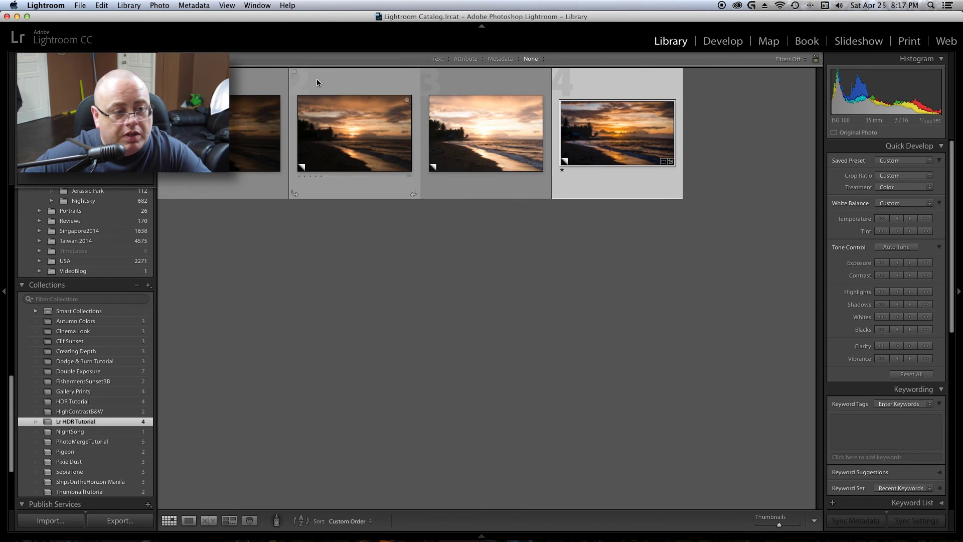
Select the first three exposures and choose Photo Merge > HDR from the context menu.
{"action": "left_click", "coordinate": [241, 80]}
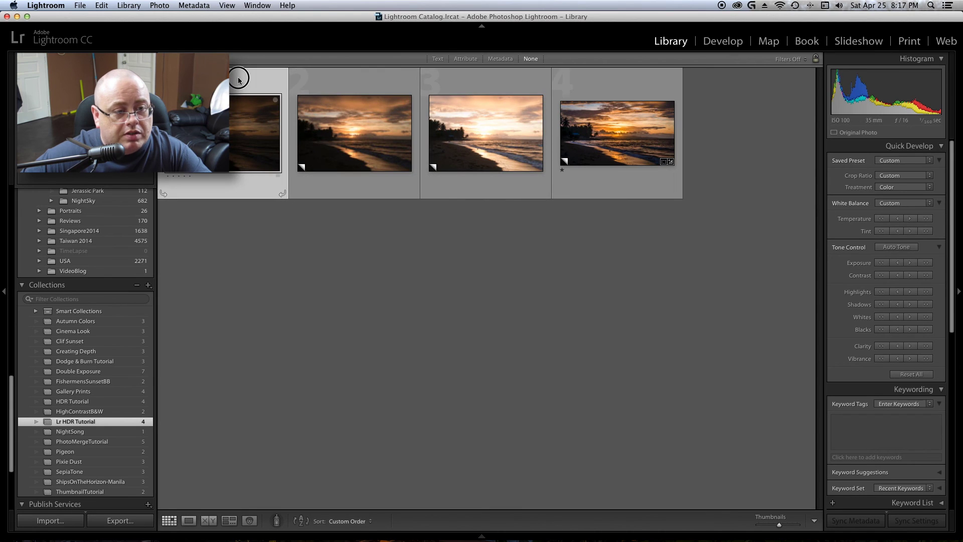
{"action": "left_click", "coordinate": [462, 89], "text": "shift"}
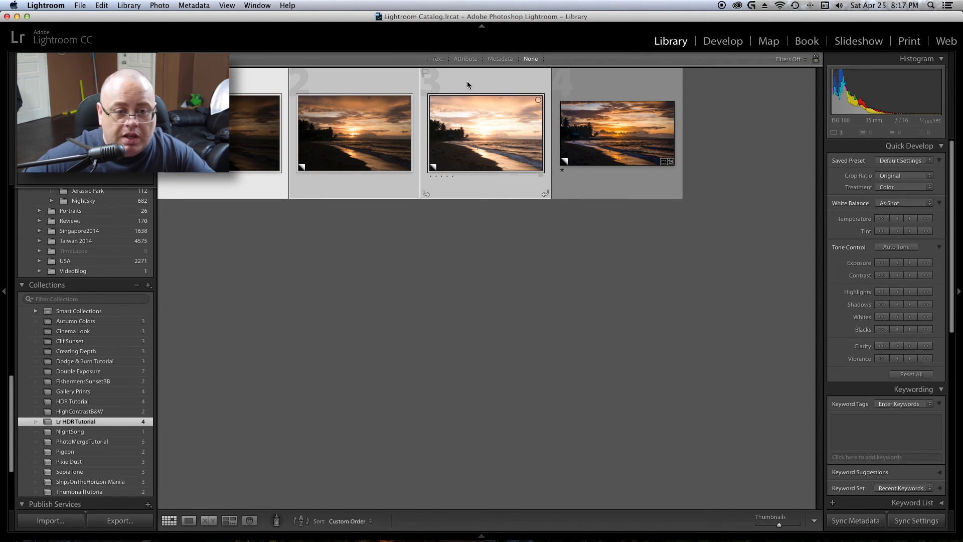
{"action": "right_click", "coordinate": [468, 81]}
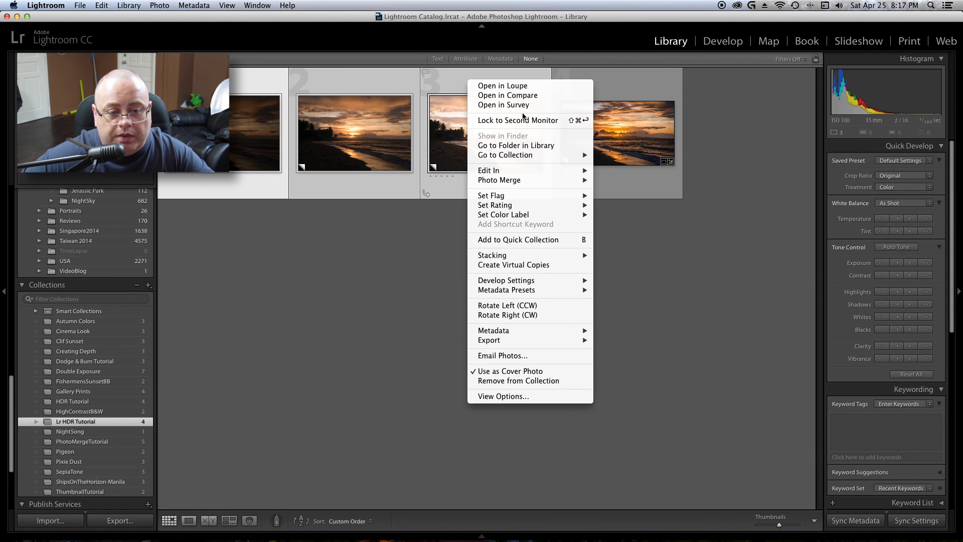
{"action": "mouse_move", "coordinate": [534, 183]}
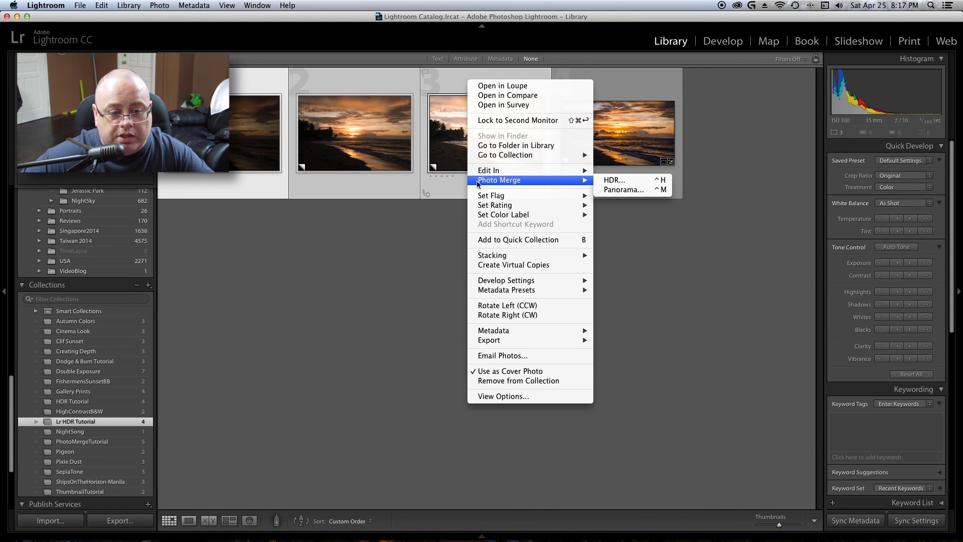
{"action": "left_click", "coordinate": [620, 185]}
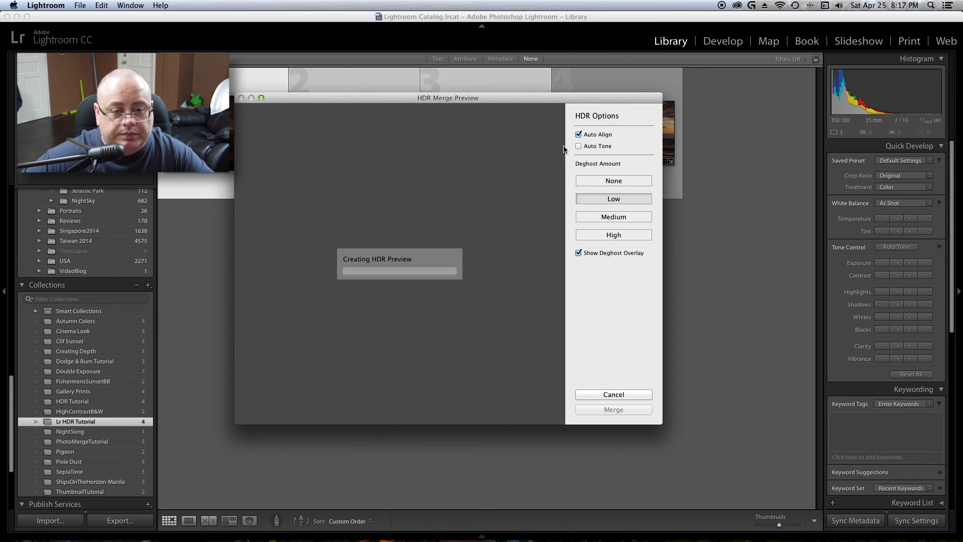
Enlarge and recentre the HDR Merge Preview, then merge with Auto Align and Low deghosting.
{"action": "left_click_drag", "start_coordinate": [534, 98], "coordinate": [565, 95]}
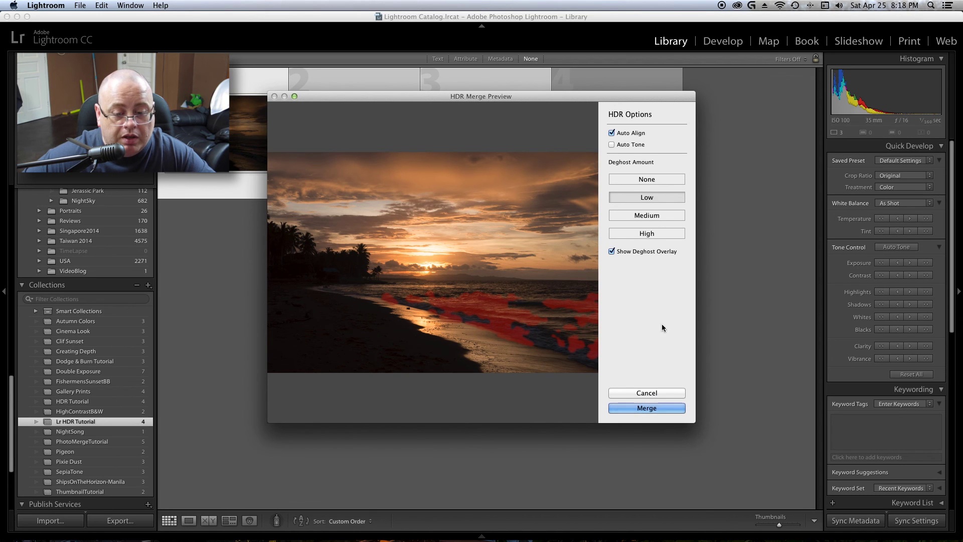
{"action": "left_click_drag", "start_coordinate": [694, 422], "coordinate": [814, 473]}
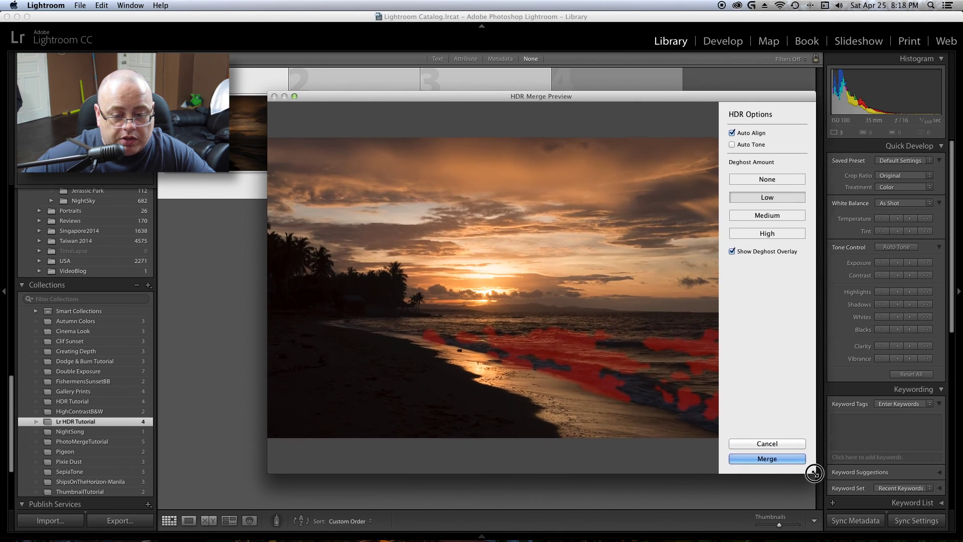
{"action": "left_click_drag", "start_coordinate": [628, 97], "coordinate": [535, 65]}
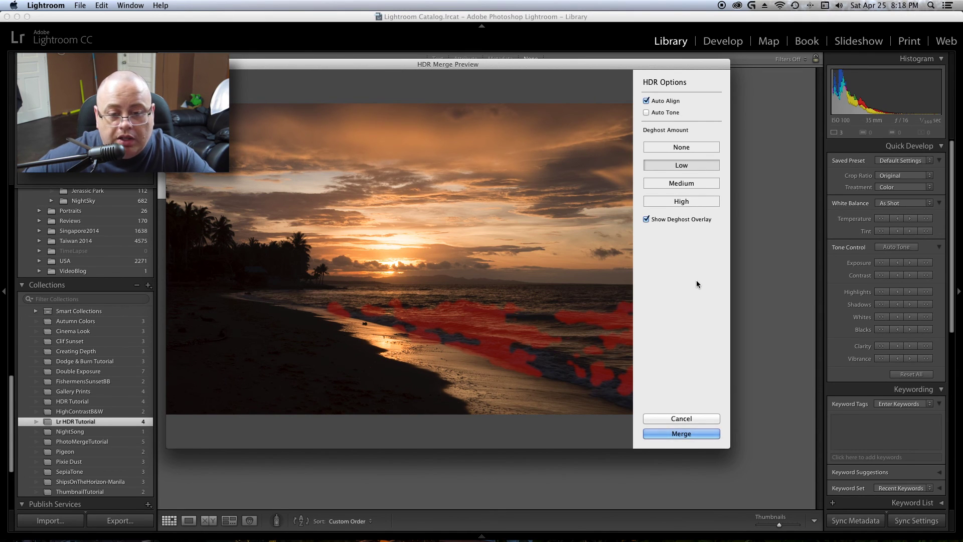
{"action": "left_click", "coordinate": [685, 434]}
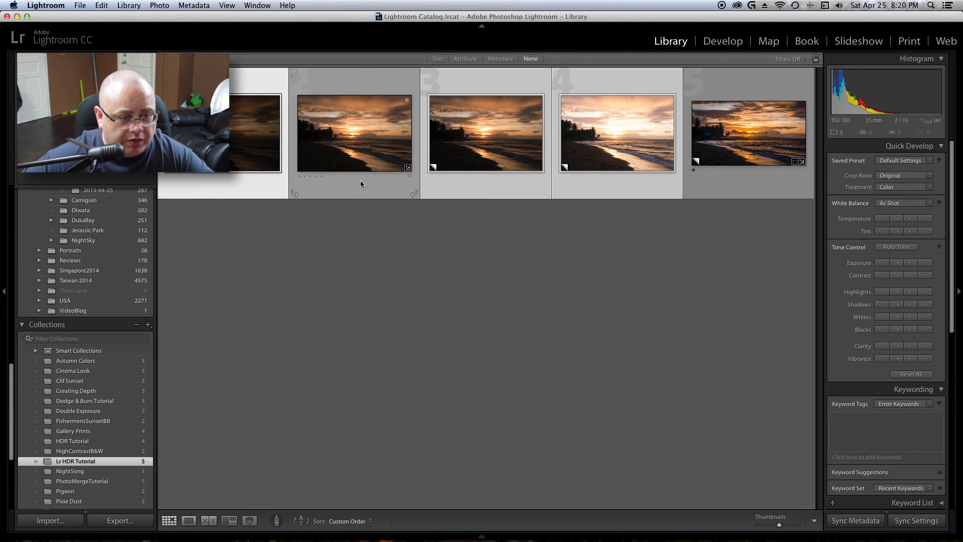
Select the merged HDR DNG thumbnail, second of the five photos in the grid.
{"action": "left_click", "coordinate": [375, 133]}
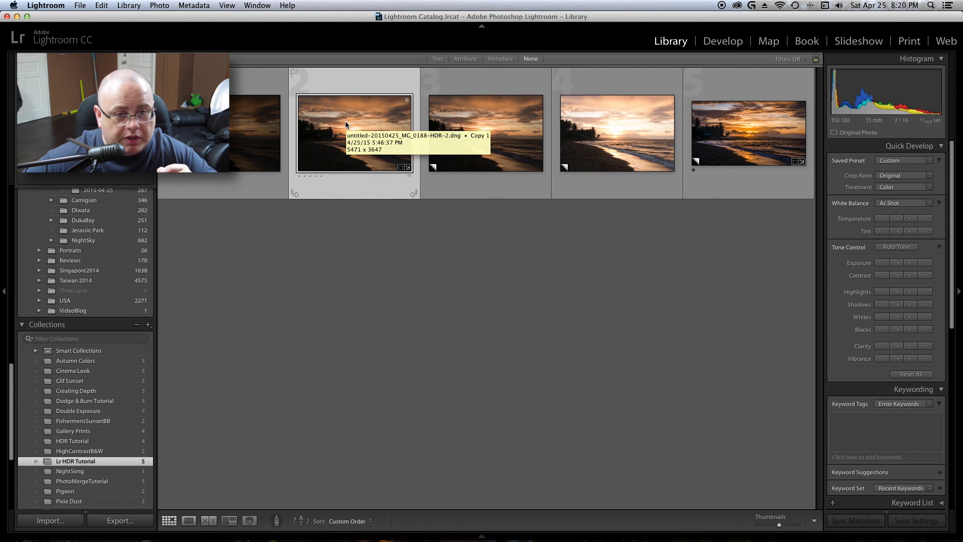
Search the collection for 'HDR' with the Text filter.
{"action": "left_click", "coordinate": [436, 60]}
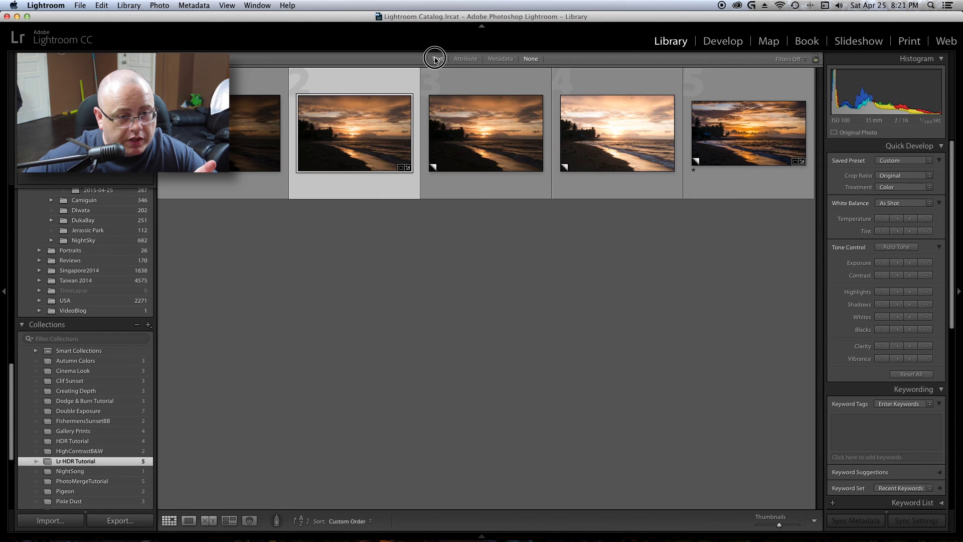
{"action": "left_click", "coordinate": [702, 73]}
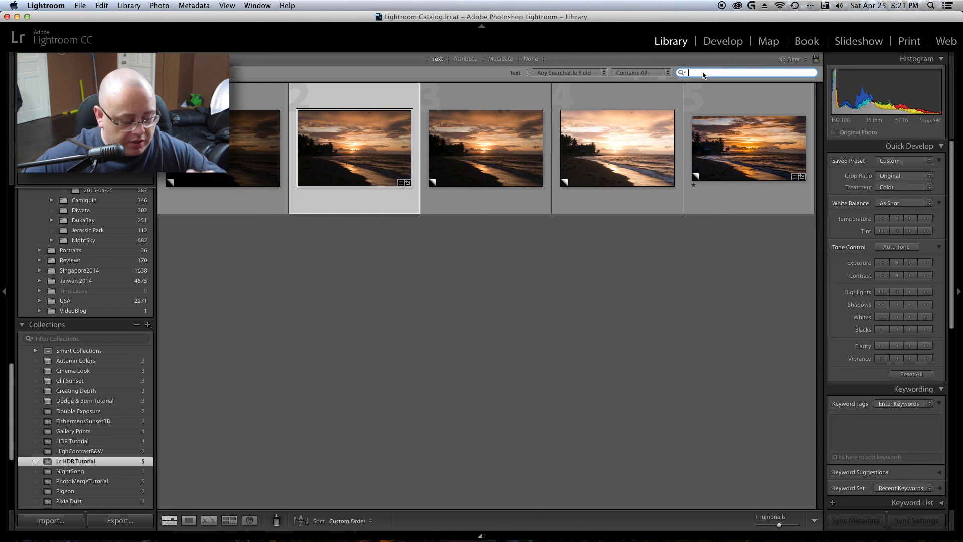
{"action": "type", "text": "hdr"}
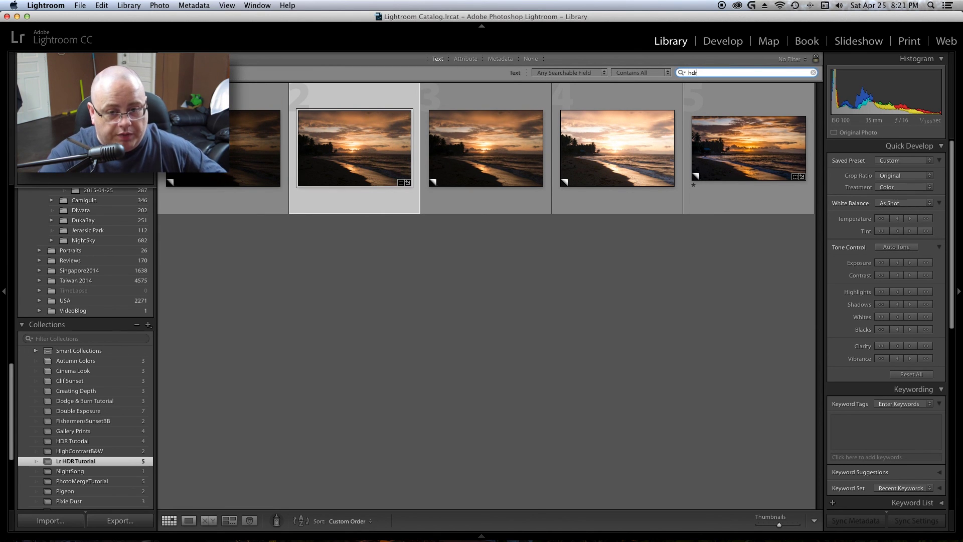
{"action": "key", "text": "BackSpace"}
{"action": "key", "text": "BackSpace"}
{"action": "key", "text": "BackSpace"}
{"action": "type", "text": "HDR"}
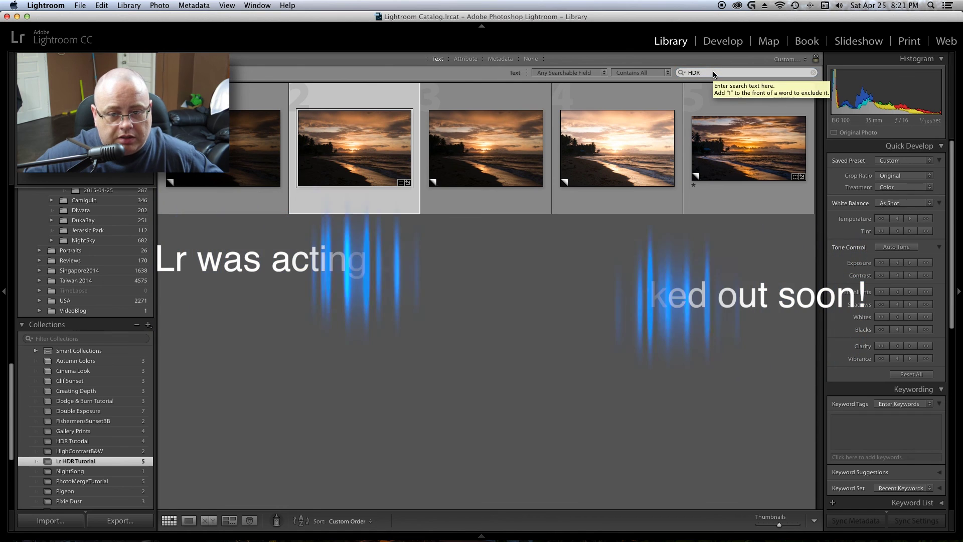
Clear the 'HDR' search and open the merged HDR photo in Loupe view.
{"action": "left_click", "coordinate": [712, 74]}
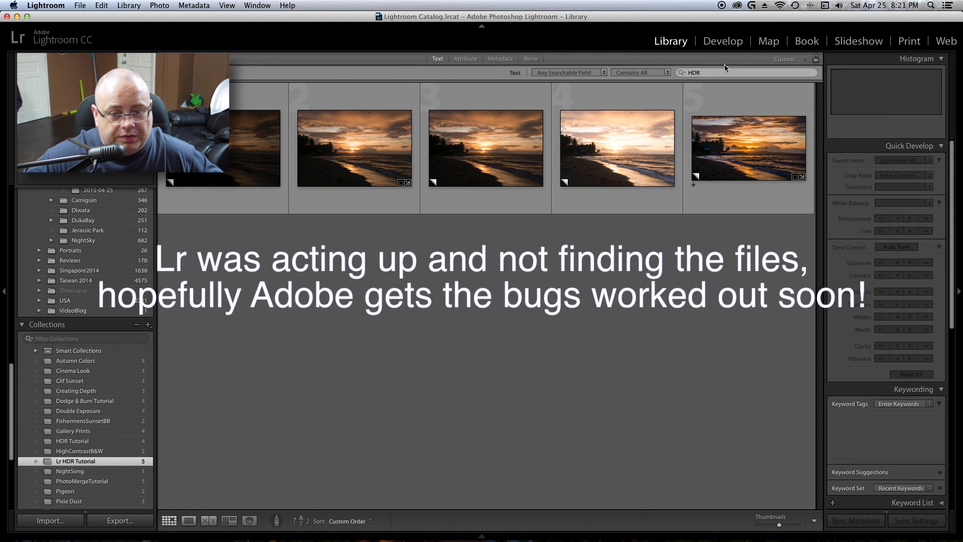
{"action": "double_click", "coordinate": [719, 73]}
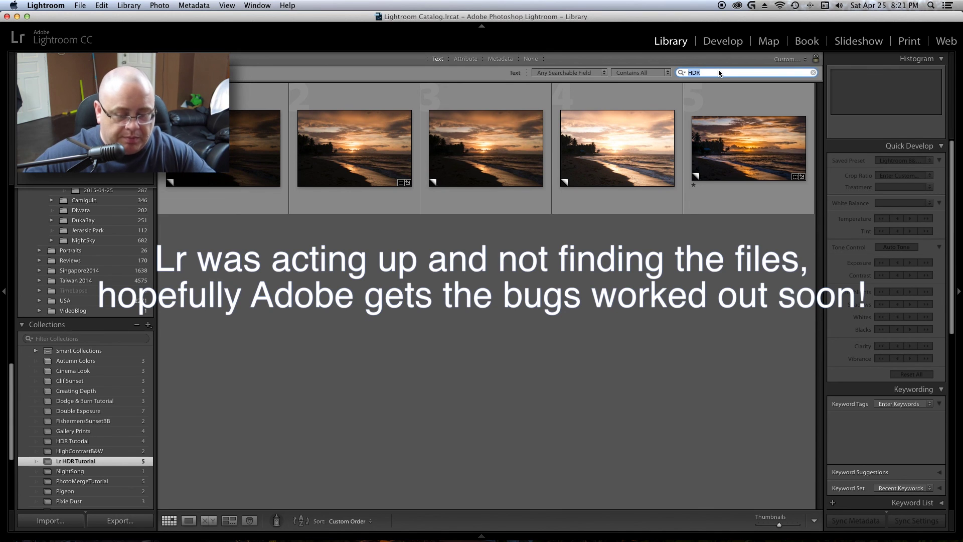
{"action": "key", "text": "BackSpace"}
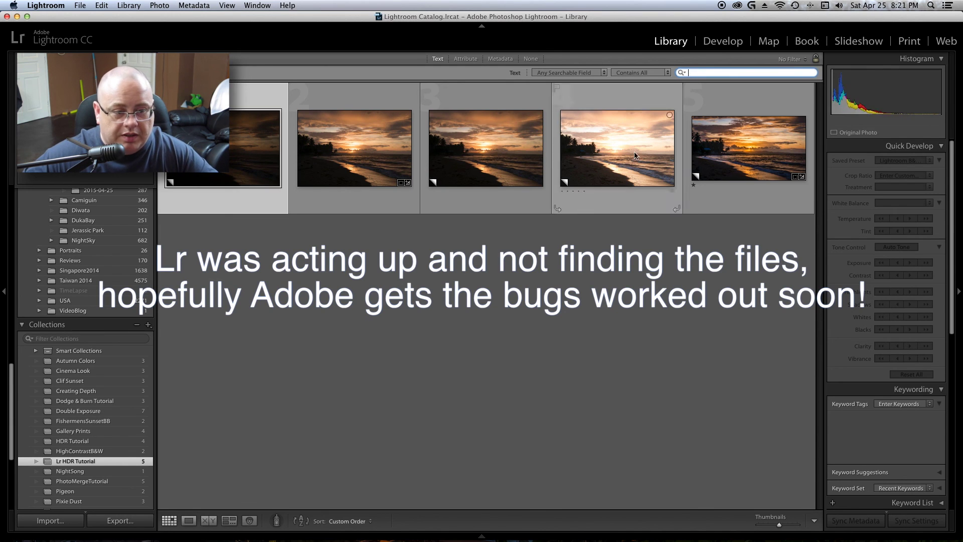
{"action": "left_click", "coordinate": [366, 95]}
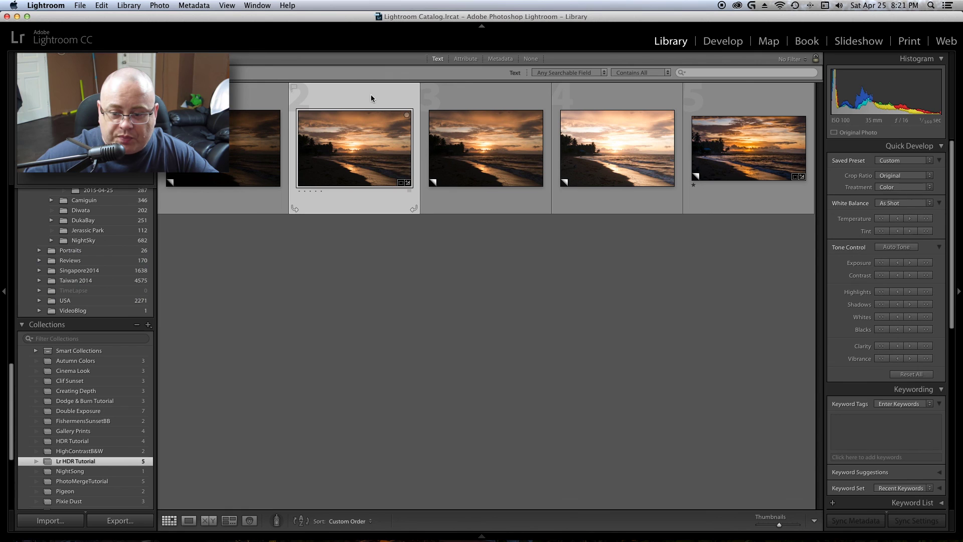
{"action": "double_click", "coordinate": [353, 106]}
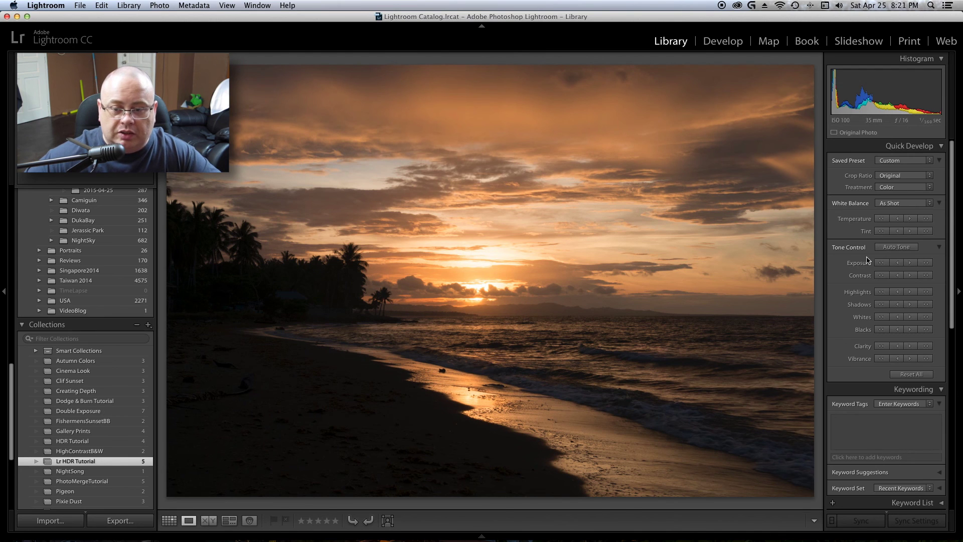
In Develop's Lens Corrections, enable Remove Chromatic Aberration and the Sigma 18-35mm profile corrections.
{"action": "left_click", "coordinate": [718, 46]}
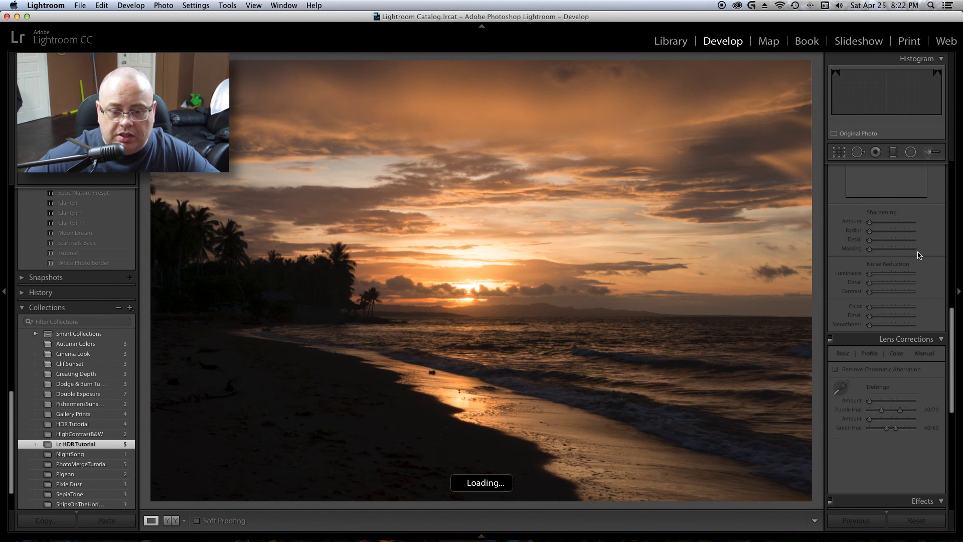
{"action": "scroll", "coordinate": [921, 244], "scroll_direction": "down", "scroll_amount": 3}
{"action": "scroll", "coordinate": [920, 244], "scroll_direction": "up", "scroll_amount": 10}
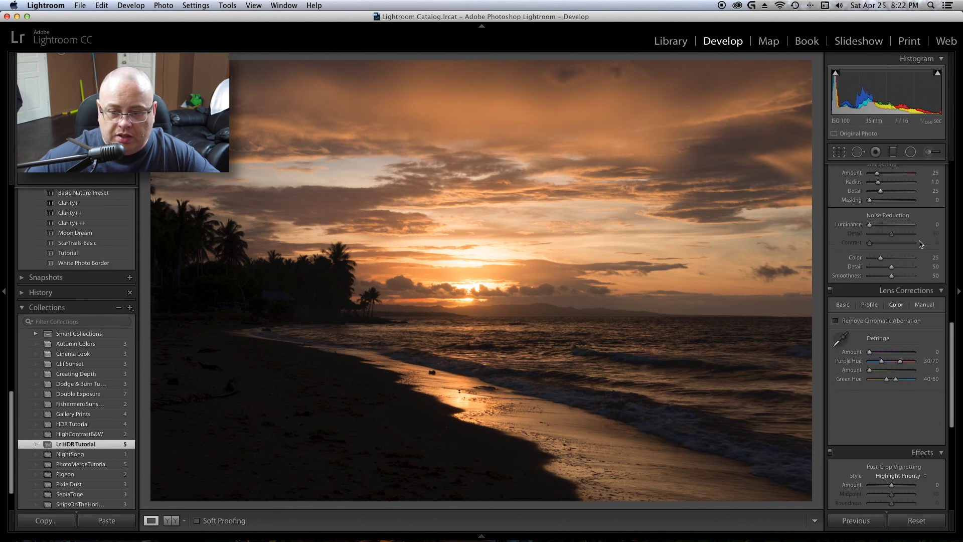
{"action": "scroll", "coordinate": [920, 245], "scroll_direction": "up", "scroll_amount": 2}
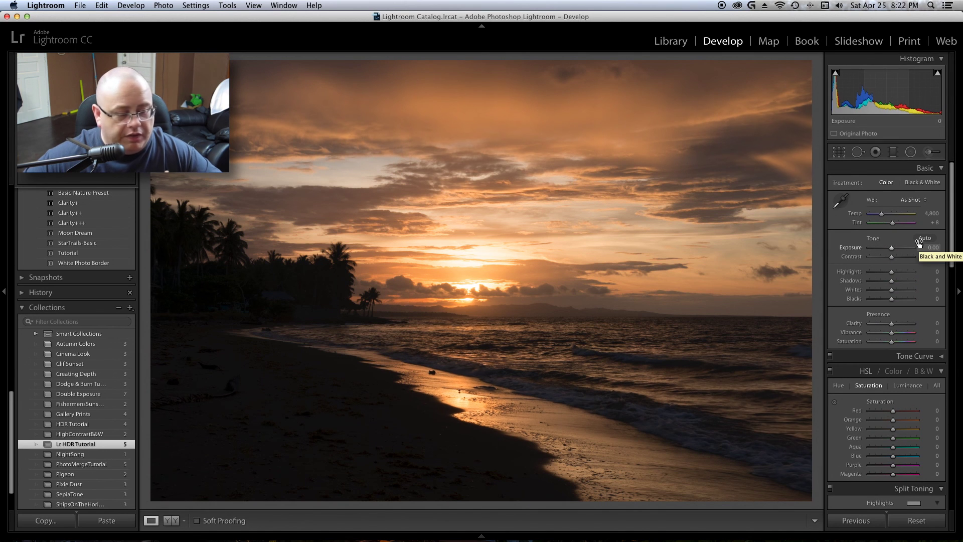
{"action": "scroll", "coordinate": [913, 258], "scroll_direction": "down", "scroll_amount": 1}
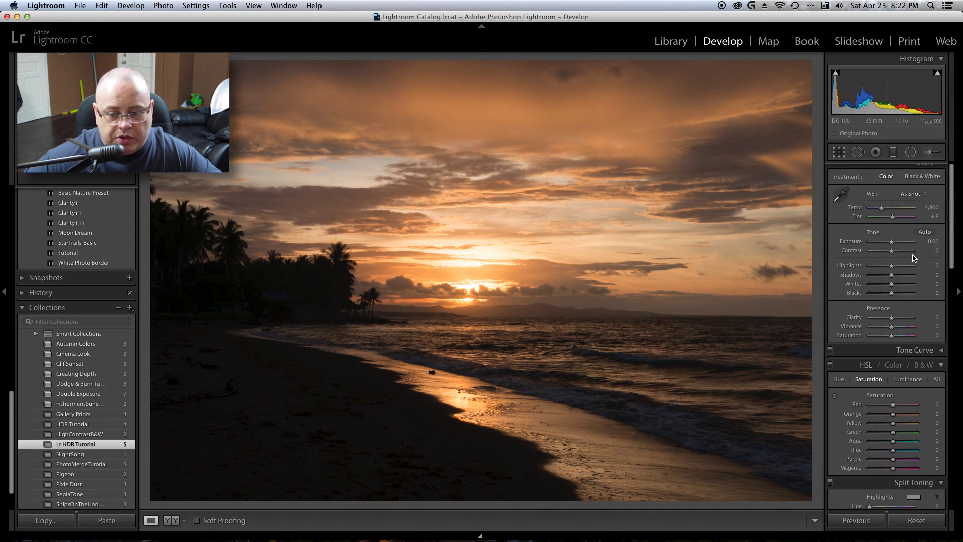
{"action": "scroll", "coordinate": [913, 259], "scroll_direction": "down", "scroll_amount": 15}
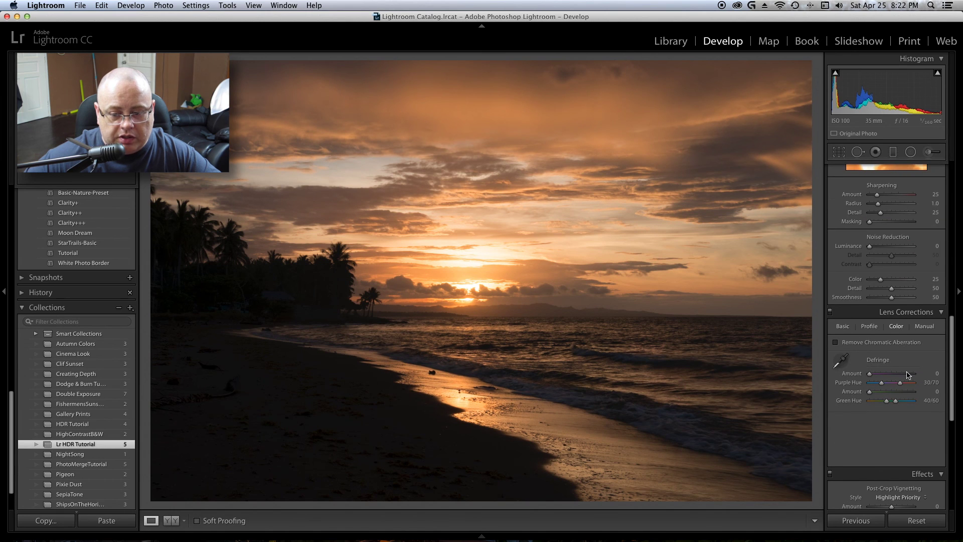
{"action": "left_click", "coordinate": [835, 342]}
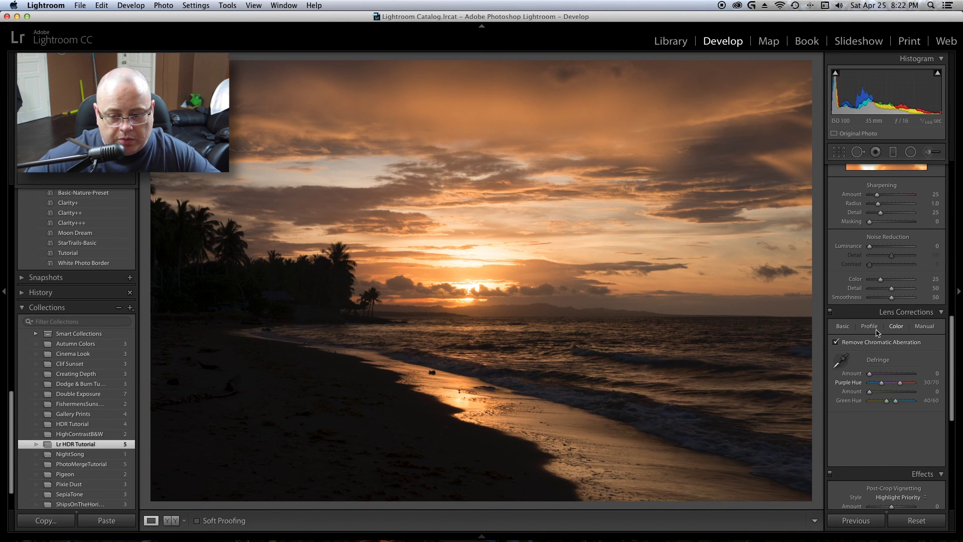
{"action": "left_click", "coordinate": [871, 326]}
{"action": "left_click", "coordinate": [842, 343]}
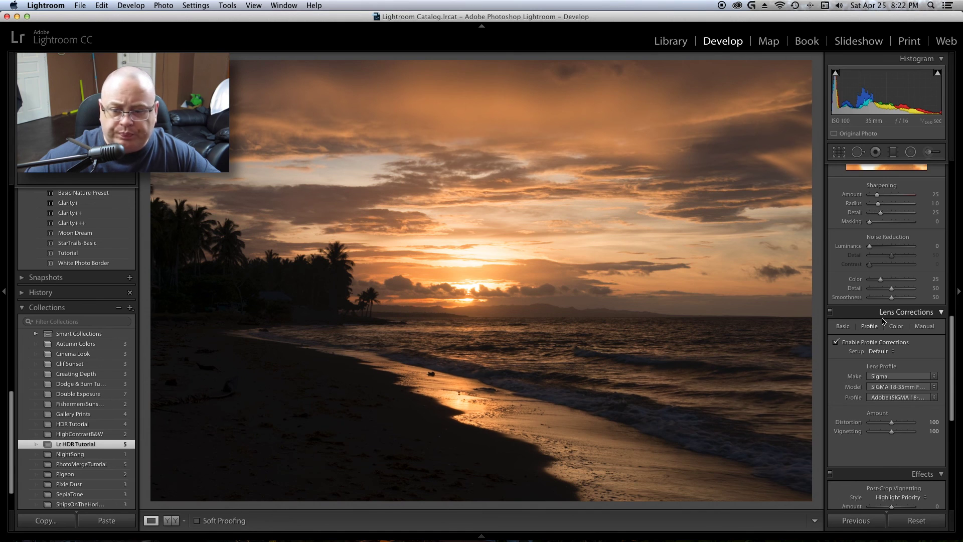
{"action": "scroll", "coordinate": [884, 321], "scroll_direction": "up", "scroll_amount": 10}
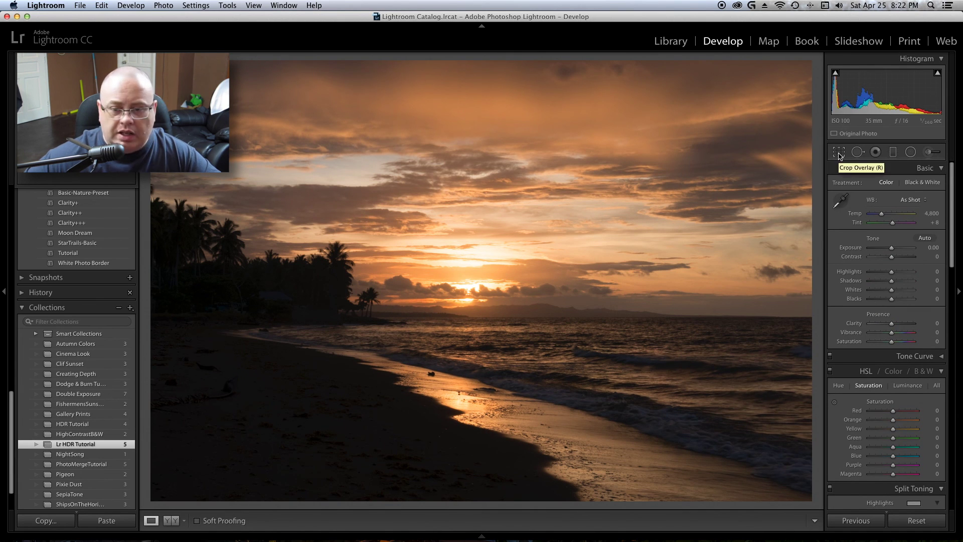
Lock the crop to 16 x 9, tighten its left and right edges, and reposition the photo.
{"action": "left_click", "coordinate": [838, 153]}
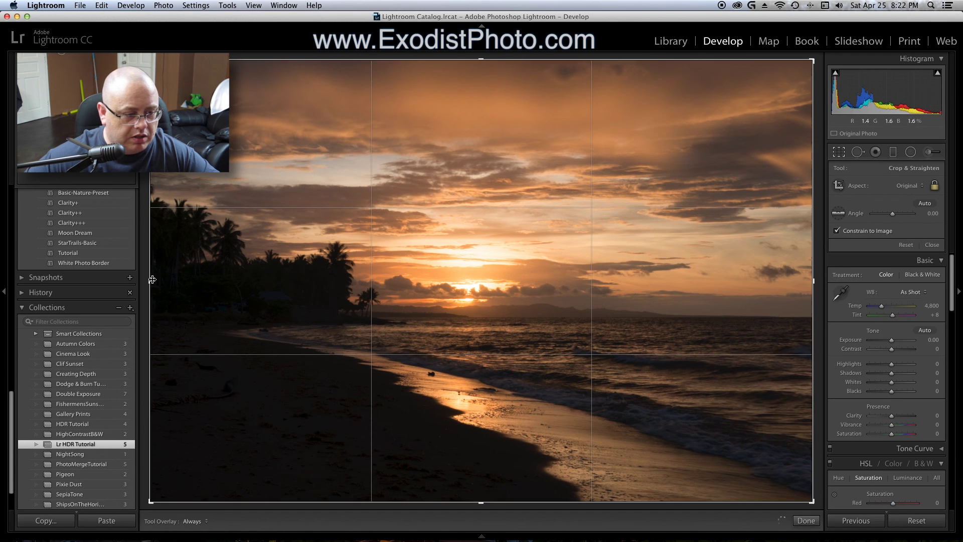
{"action": "left_click", "coordinate": [918, 187]}
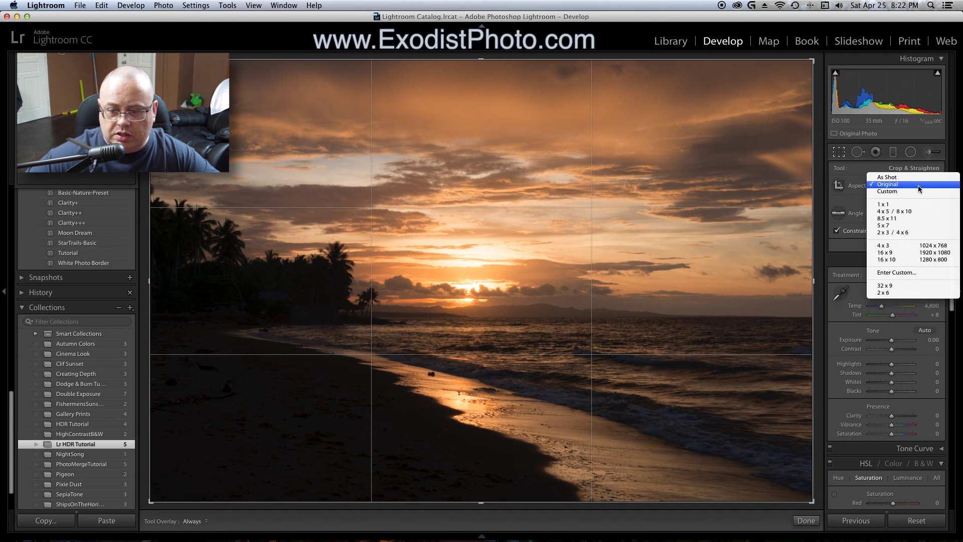
{"action": "left_click", "coordinate": [909, 253]}
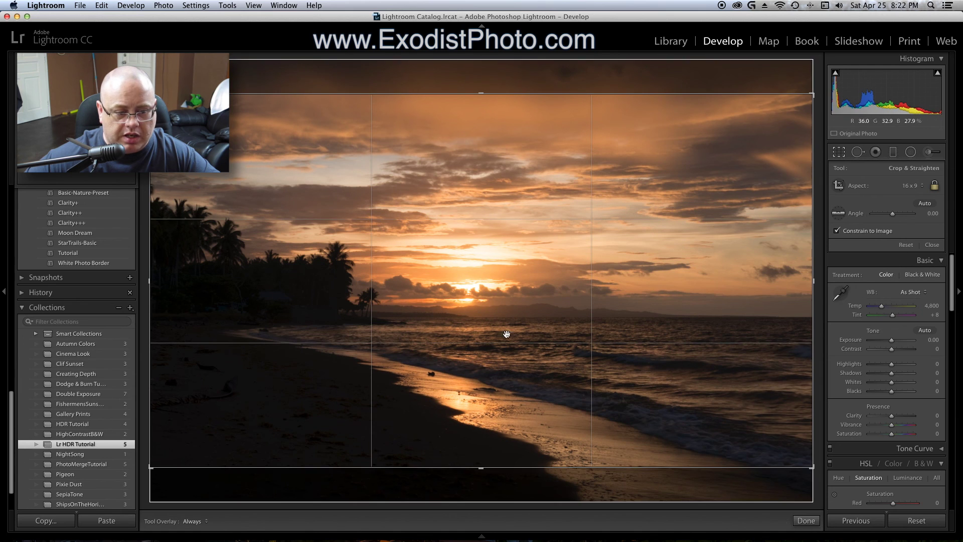
{"action": "left_click_drag", "start_coordinate": [148, 283], "coordinate": [173, 287]}
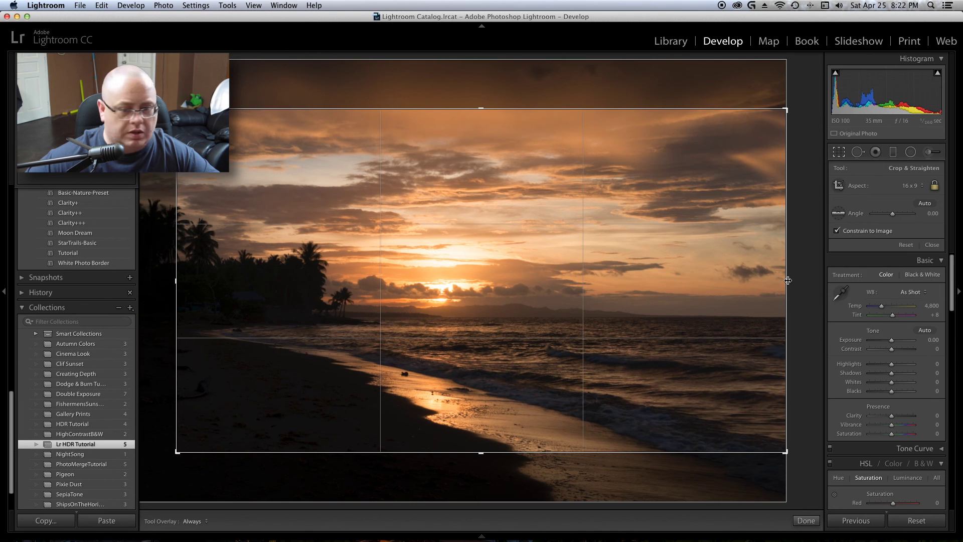
{"action": "left_click_drag", "start_coordinate": [788, 281], "coordinate": [747, 282]}
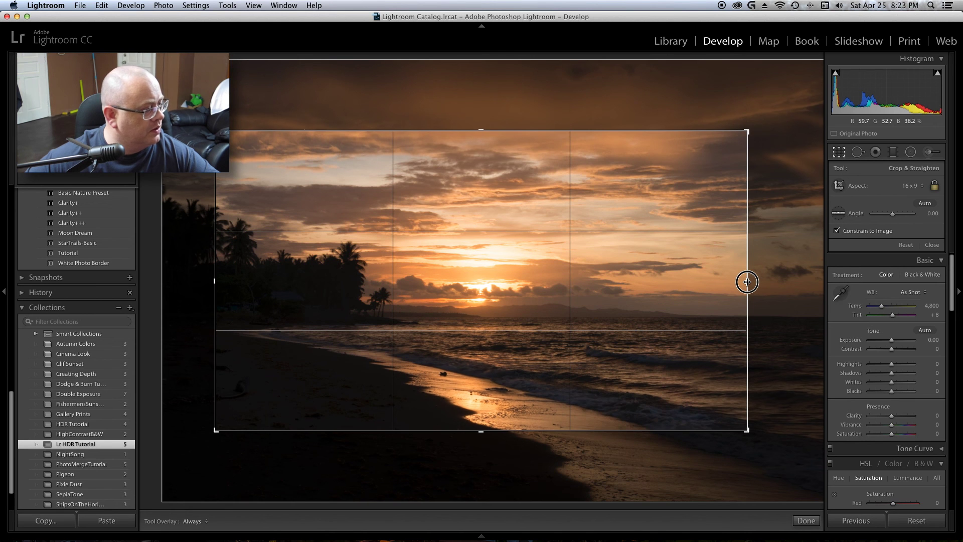
{"action": "left_click_drag", "start_coordinate": [748, 281], "coordinate": [742, 281]}
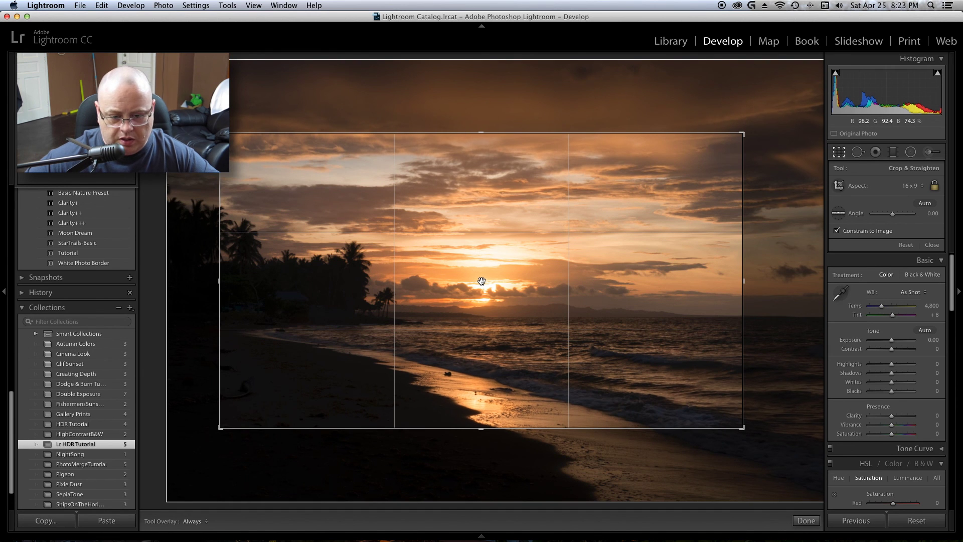
{"action": "left_click_drag", "start_coordinate": [481, 281], "coordinate": [481, 275]}
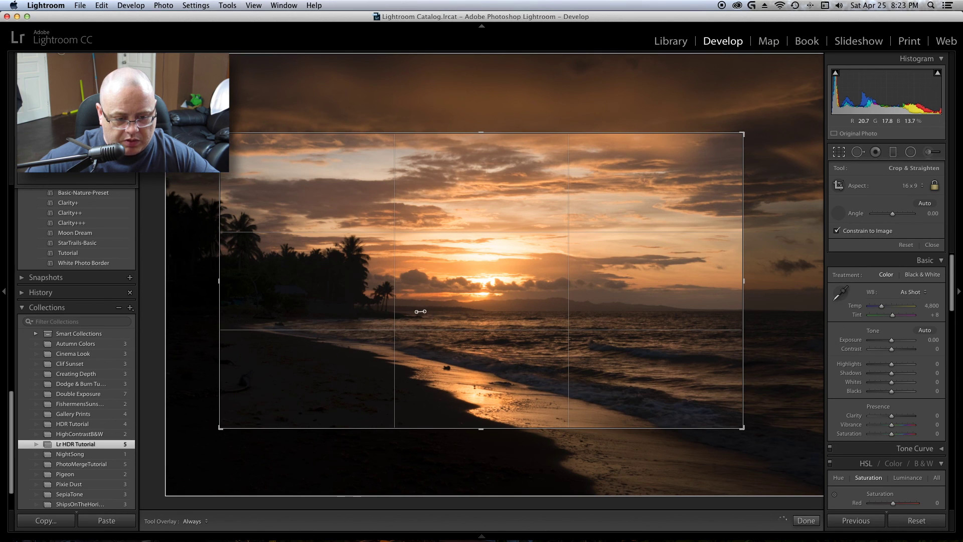
Straighten the horizon with the Angle tool to a -0.07° rotation.
{"action": "left_click_drag", "start_coordinate": [416, 312], "coordinate": [737, 311]}
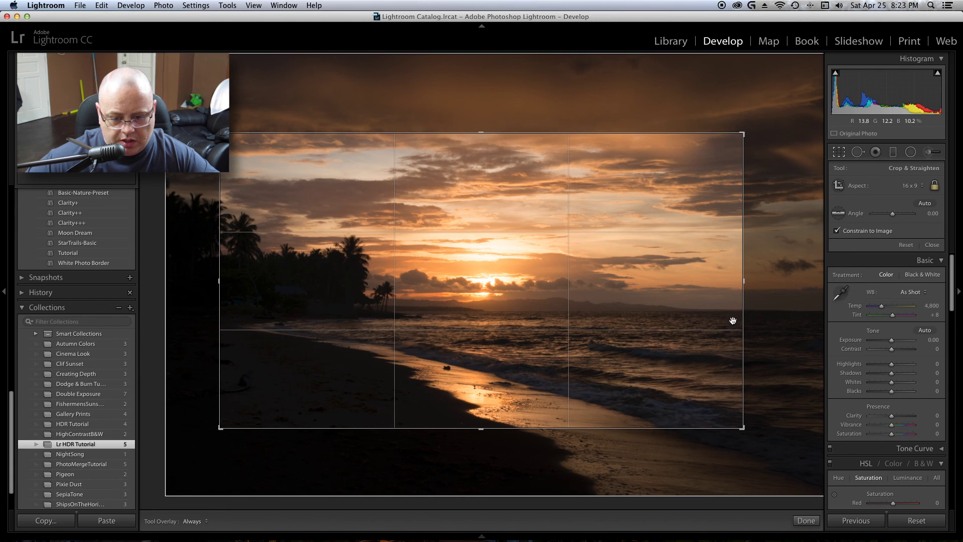
{"action": "left_click", "coordinate": [839, 213]}
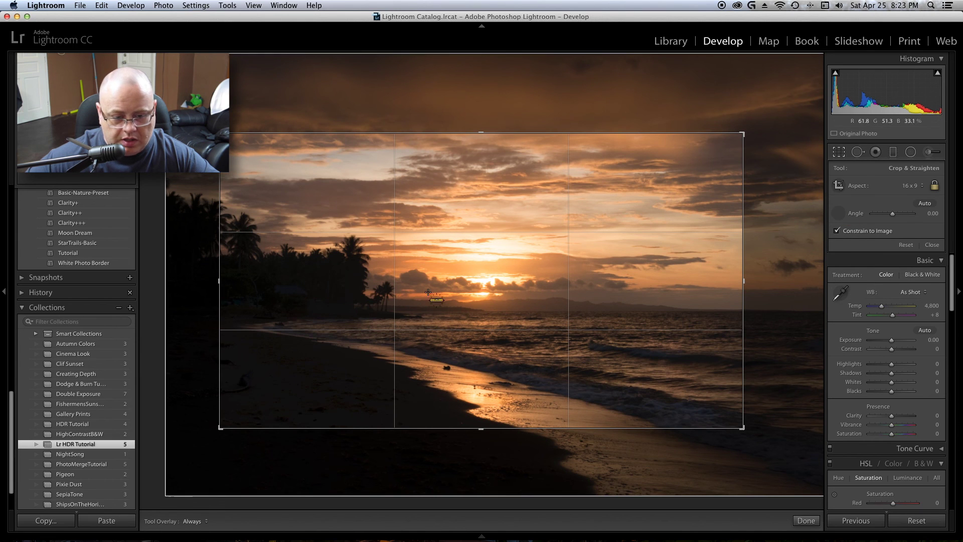
{"action": "left_click_drag", "start_coordinate": [487, 311], "coordinate": [625, 311]}
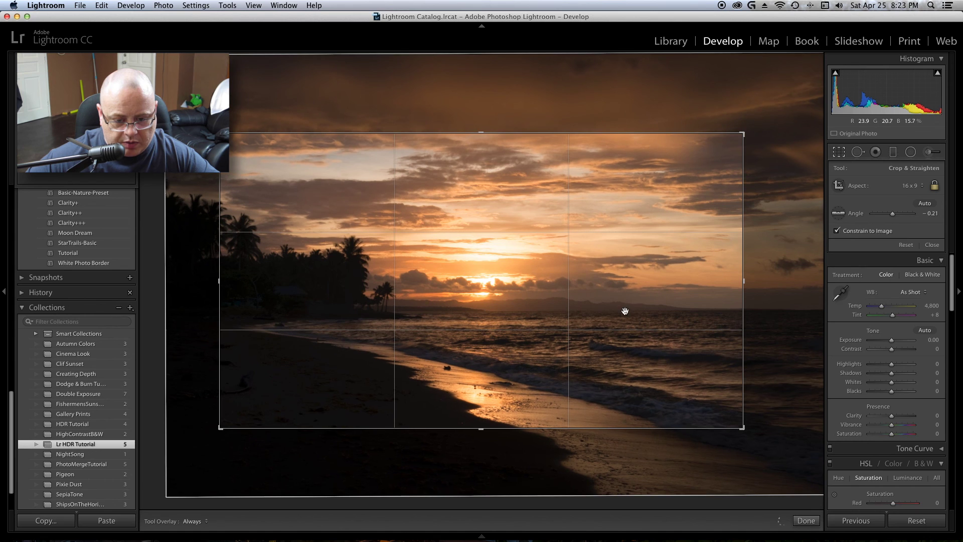
{"action": "left_click", "coordinate": [838, 213]}
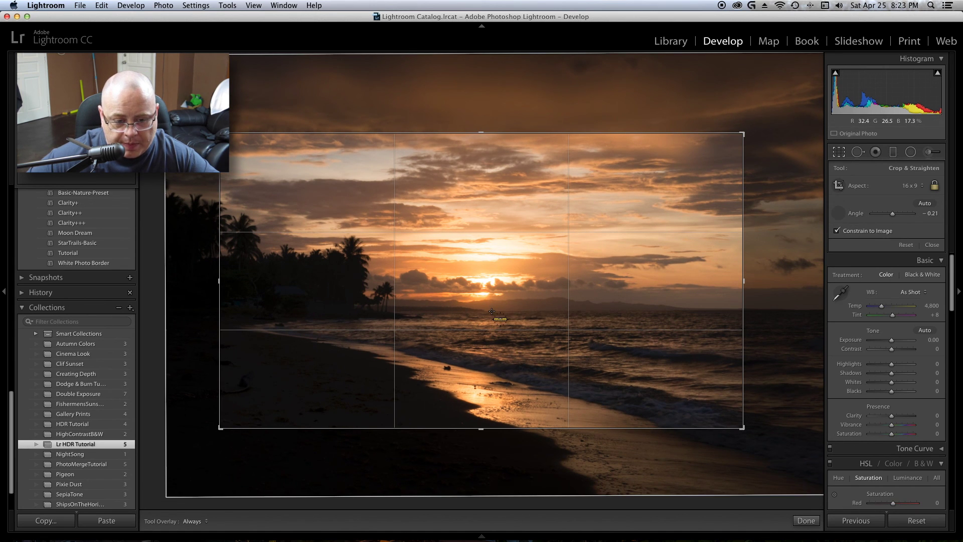
{"action": "left_click_drag", "start_coordinate": [492, 312], "coordinate": [694, 311]}
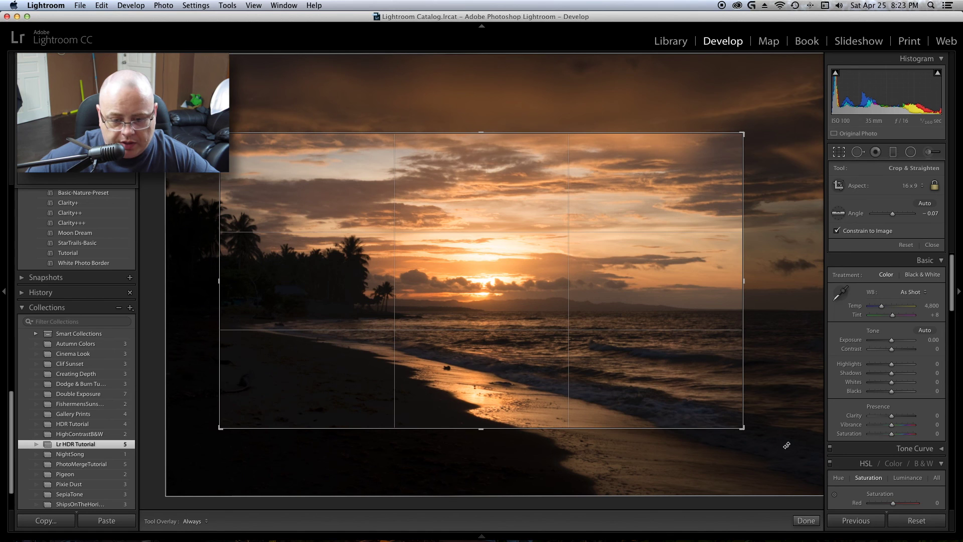
Commit the crop, test Auto and As Shot white balance, then drag Temp to 3,947.
{"action": "left_click", "coordinate": [806, 520]}
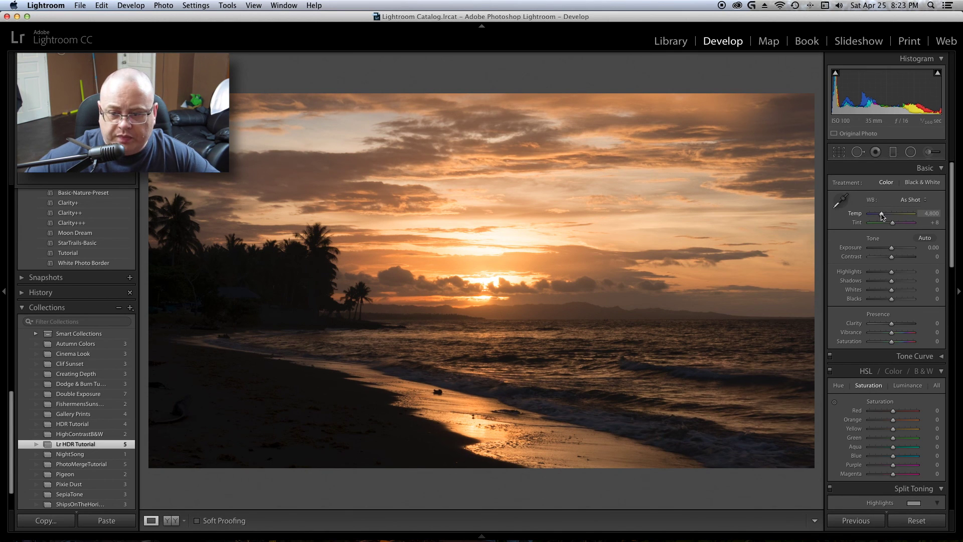
{"action": "left_click_drag", "start_coordinate": [882, 216], "coordinate": [882, 216]}
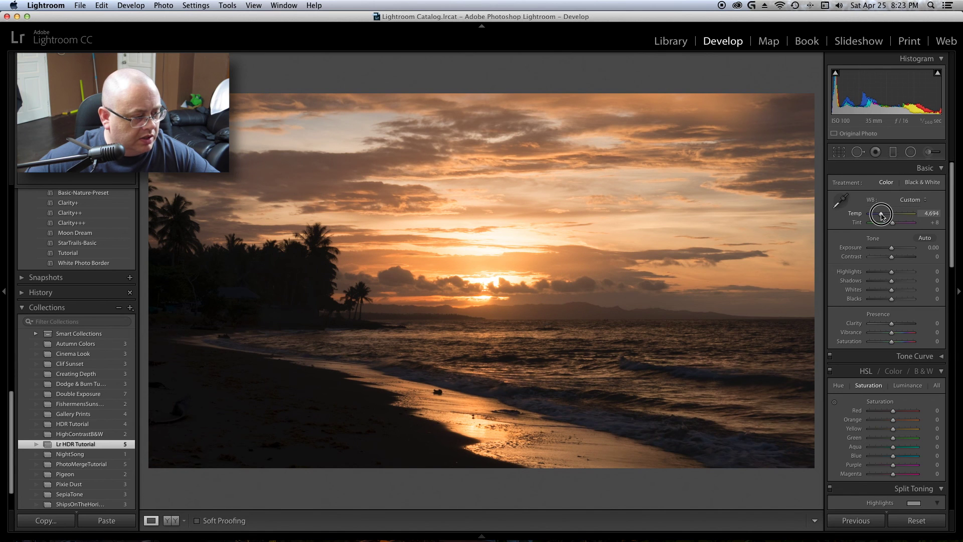
{"action": "left_click", "coordinate": [914, 200]}
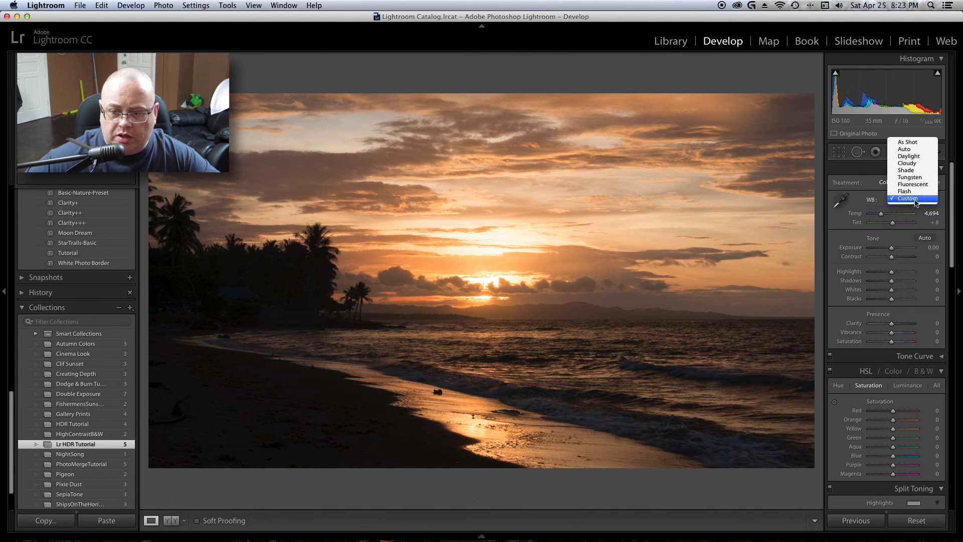
{"action": "left_click", "coordinate": [915, 149]}
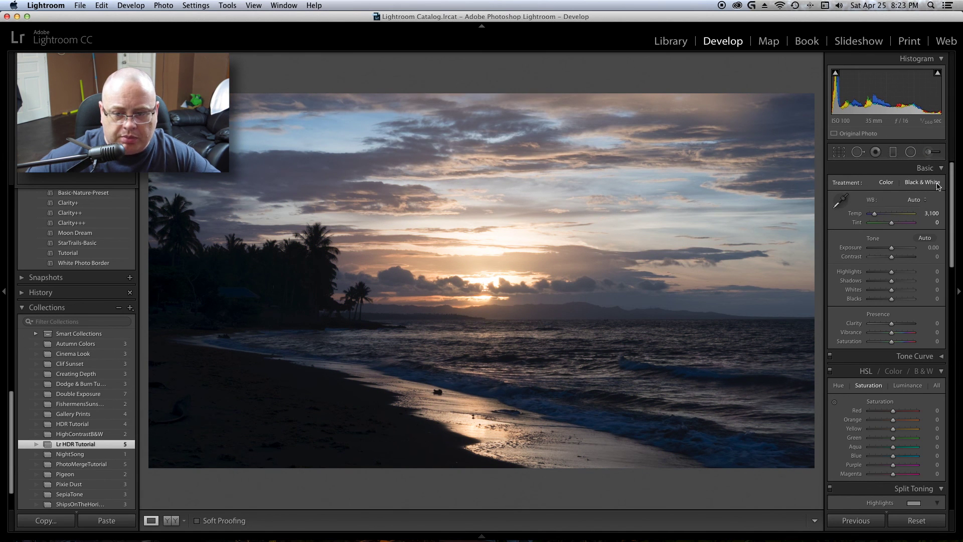
{"action": "left_click", "coordinate": [924, 199]}
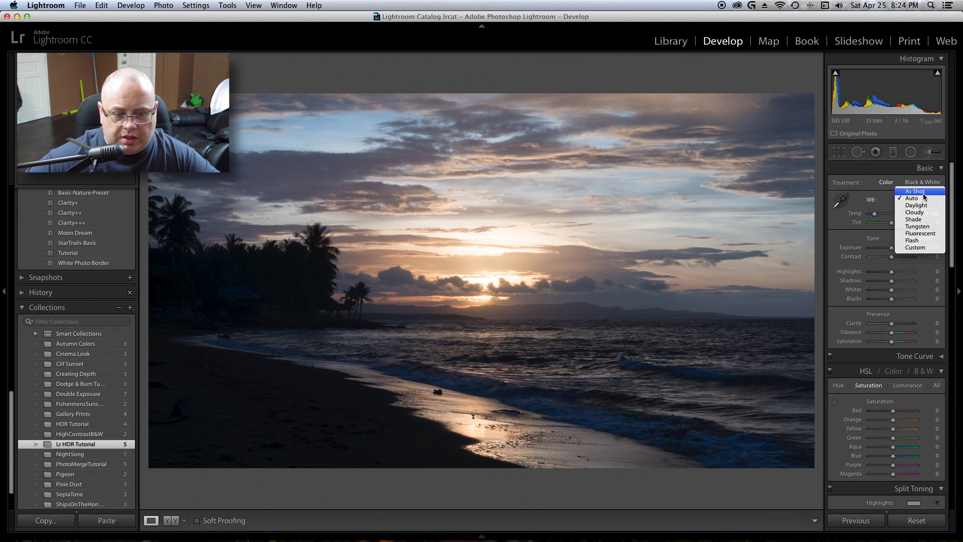
{"action": "left_click", "coordinate": [924, 191]}
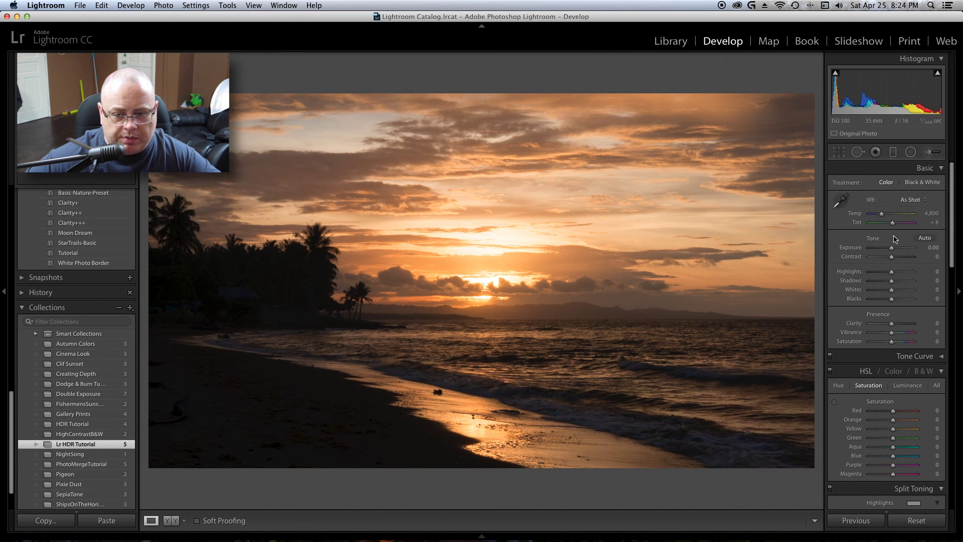
{"action": "left_click_drag", "start_coordinate": [881, 213], "coordinate": [879, 216]}
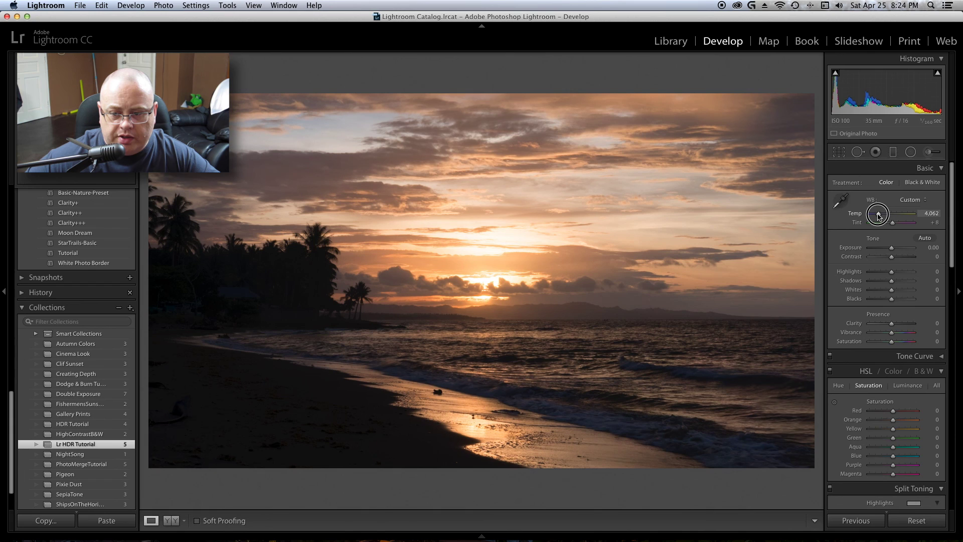
{"action": "left_click_drag", "start_coordinate": [878, 215], "coordinate": [879, 217]}
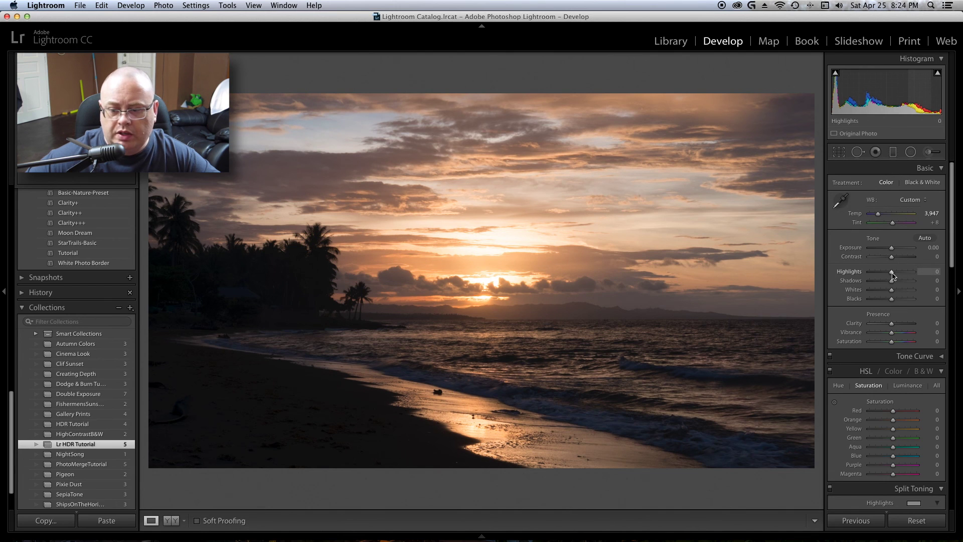
In the Basic panel, drag Highlights to -100, Shadows +88, Whites +15, Blacks -22, Clarity +10, Vibrance +15.
{"action": "left_click_drag", "start_coordinate": [892, 272], "coordinate": [911, 285]}
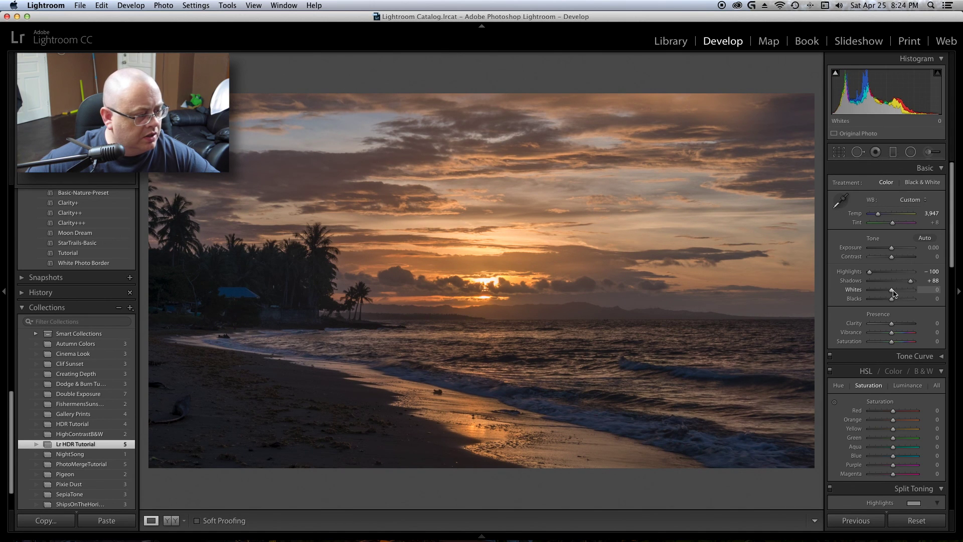
{"action": "left_click_drag", "start_coordinate": [894, 293], "coordinate": [886, 300]}
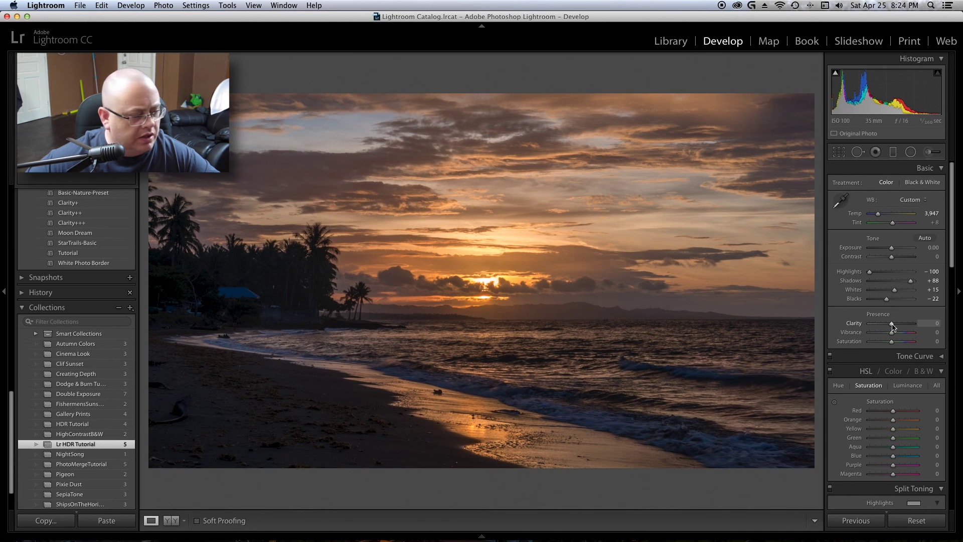
{"action": "left_click_drag", "start_coordinate": [892, 326], "coordinate": [894, 326]}
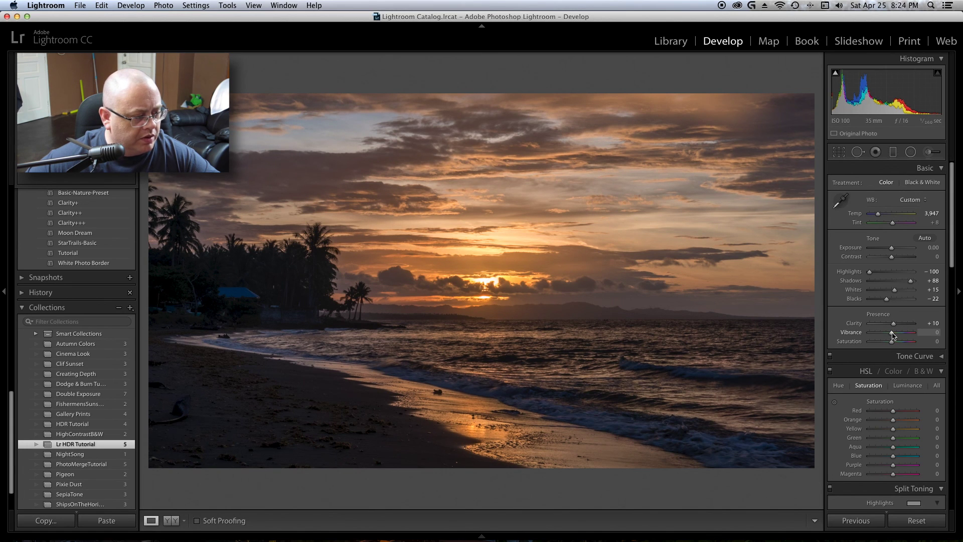
{"action": "left_click_drag", "start_coordinate": [892, 335], "coordinate": [894, 335]}
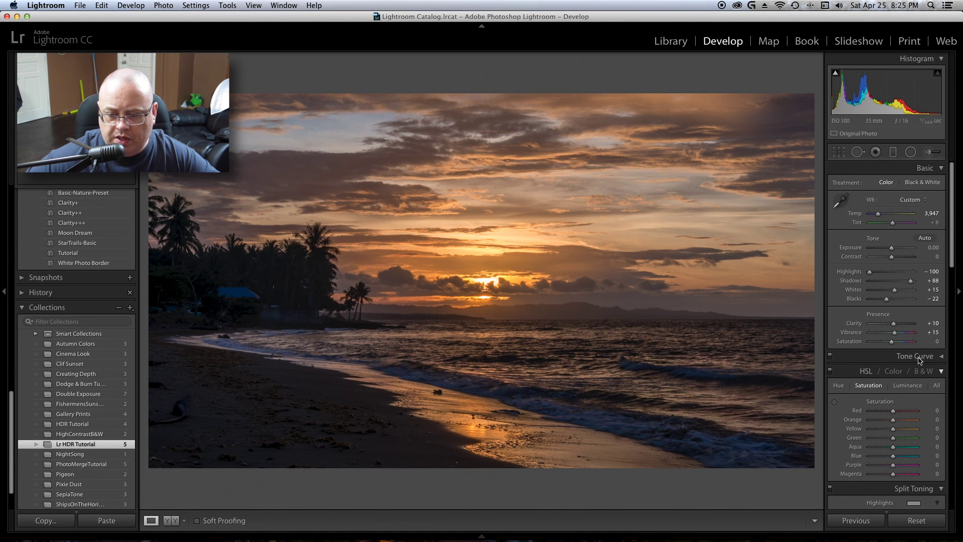
Drag on the sunset with the HSL Saturation targeted tool to reach Orange +19 and Yellow +6.
{"action": "scroll", "coordinate": [931, 382], "scroll_direction": "down", "scroll_amount": 2}
{"action": "scroll", "coordinate": [930, 383], "scroll_direction": "down", "scroll_amount": 2}
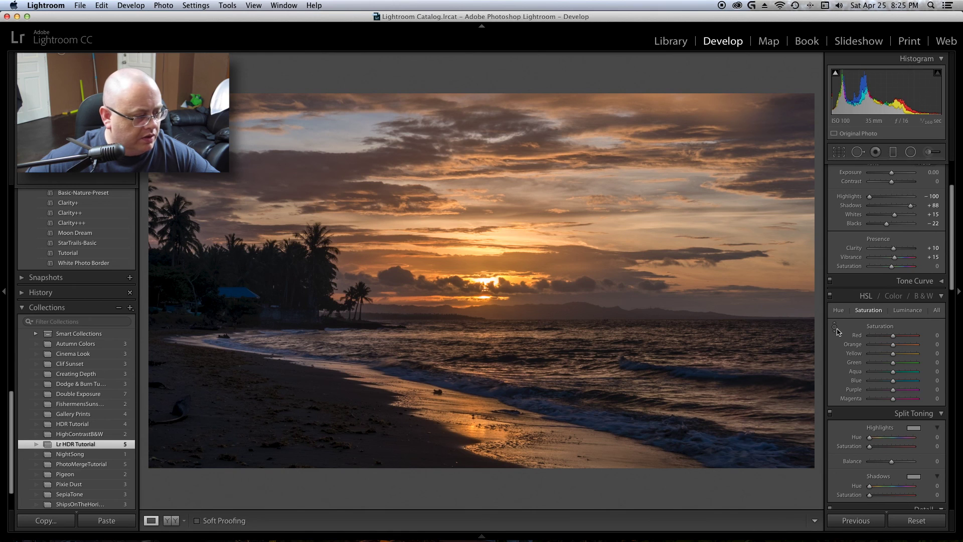
{"action": "left_click", "coordinate": [834, 328]}
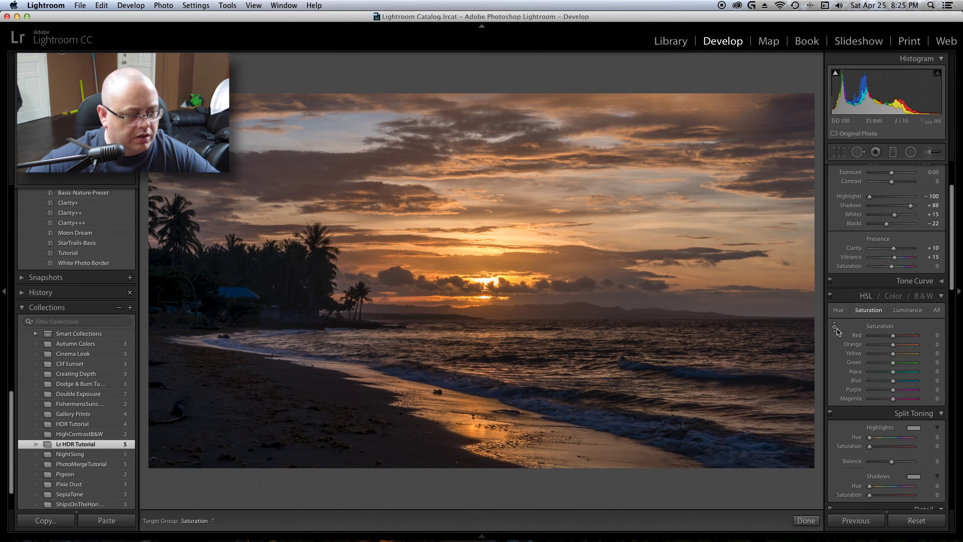
{"action": "left_click", "coordinate": [870, 311]}
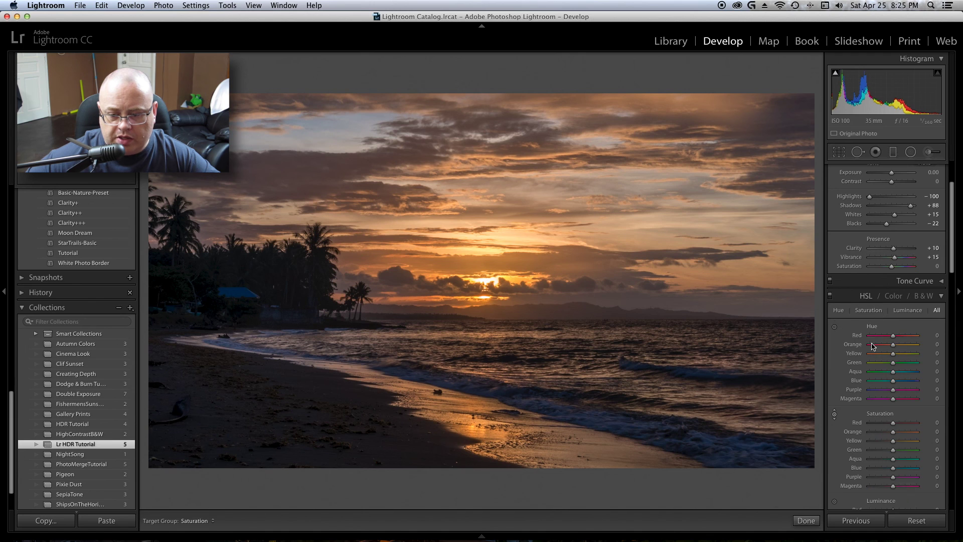
{"action": "left_click", "coordinate": [867, 311]}
{"action": "left_click", "coordinate": [834, 327]}
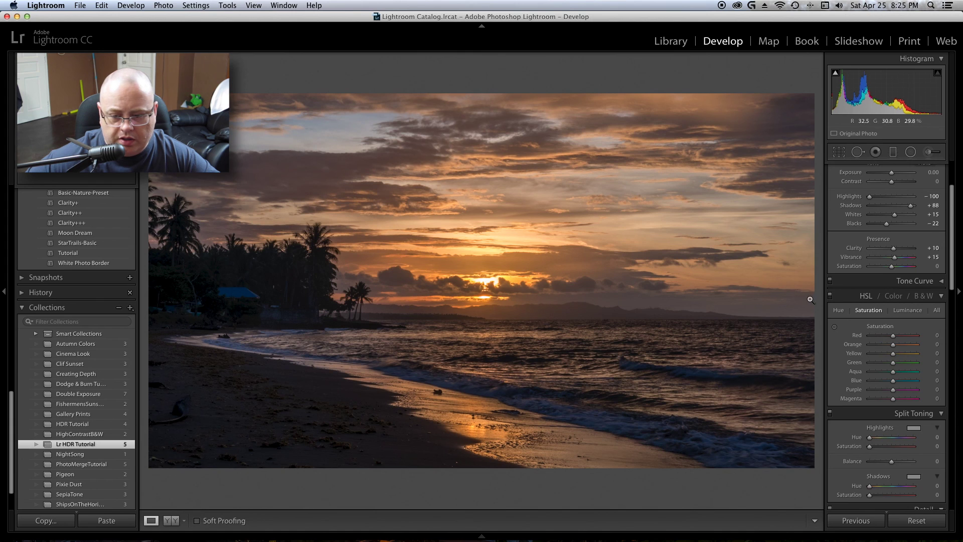
{"action": "left_click", "coordinate": [834, 326]}
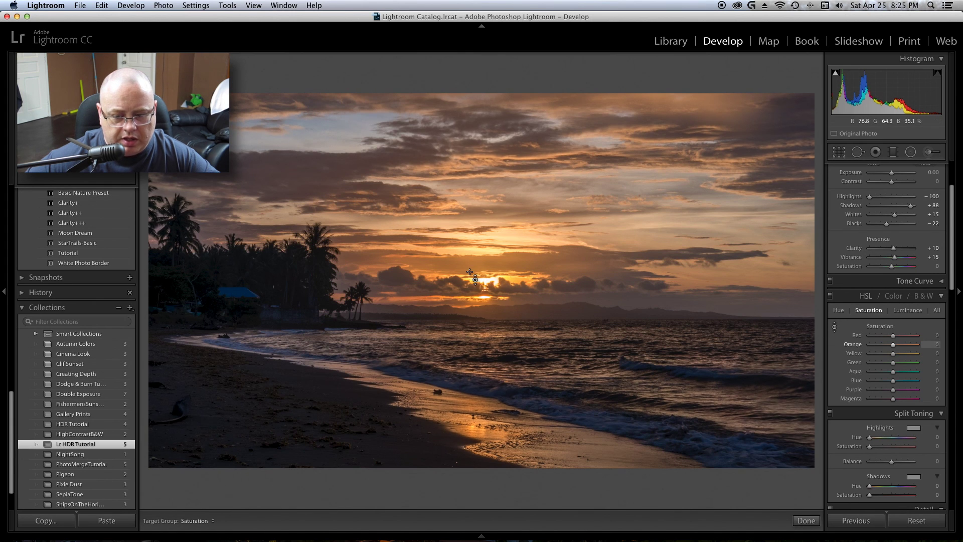
{"action": "left_click_drag", "start_coordinate": [469, 271], "coordinate": [470, 261]}
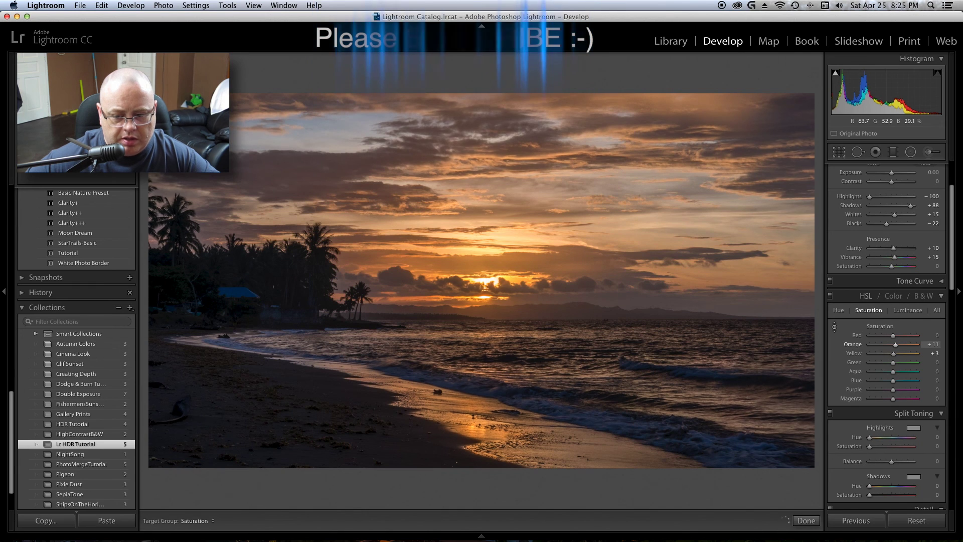
{"action": "left_click_drag", "start_coordinate": [481, 28], "coordinate": [481, 25]}
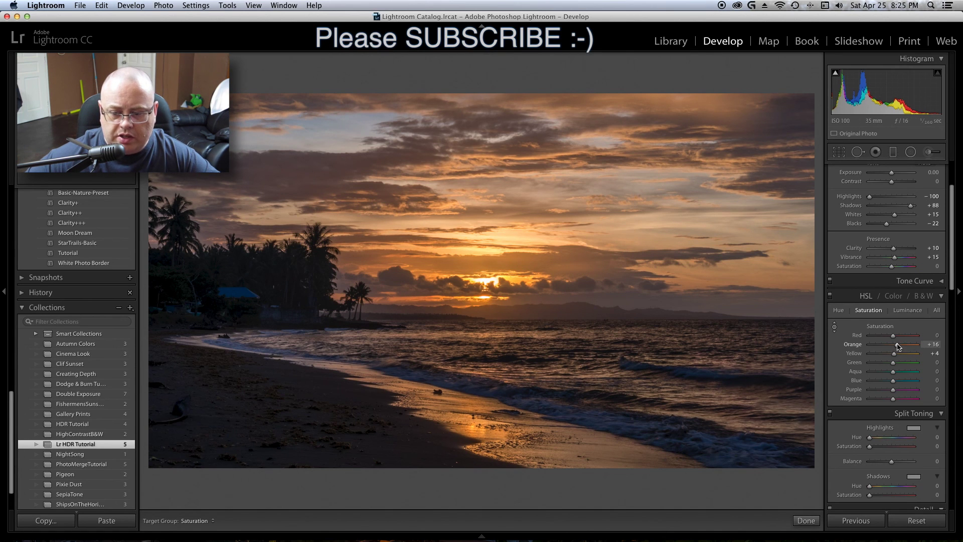
{"action": "left_click_drag", "start_coordinate": [897, 344], "coordinate": [896, 356]}
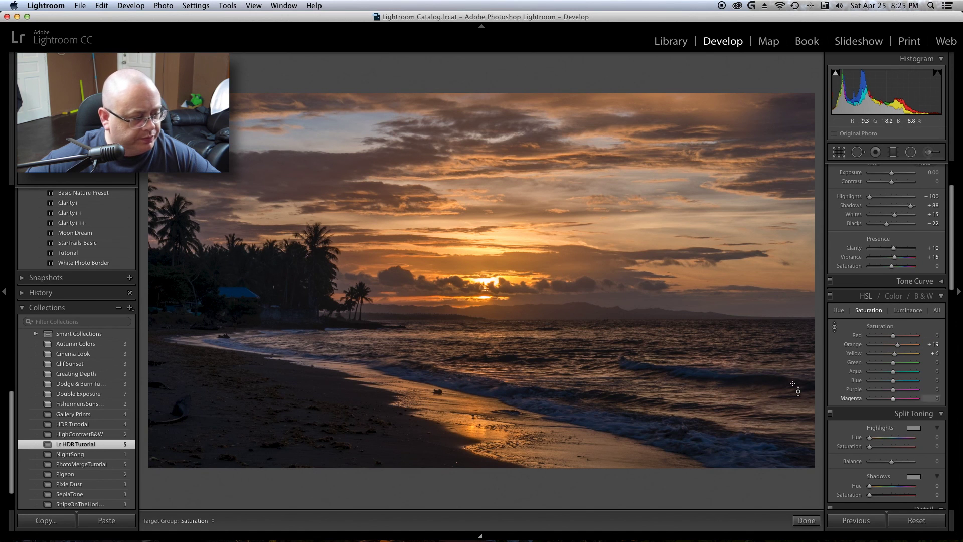
Set Detail sharpening Amount to 50 and Masking to 51 while previewing the mask.
{"action": "scroll", "coordinate": [941, 326], "scroll_direction": "down", "scroll_amount": 5}
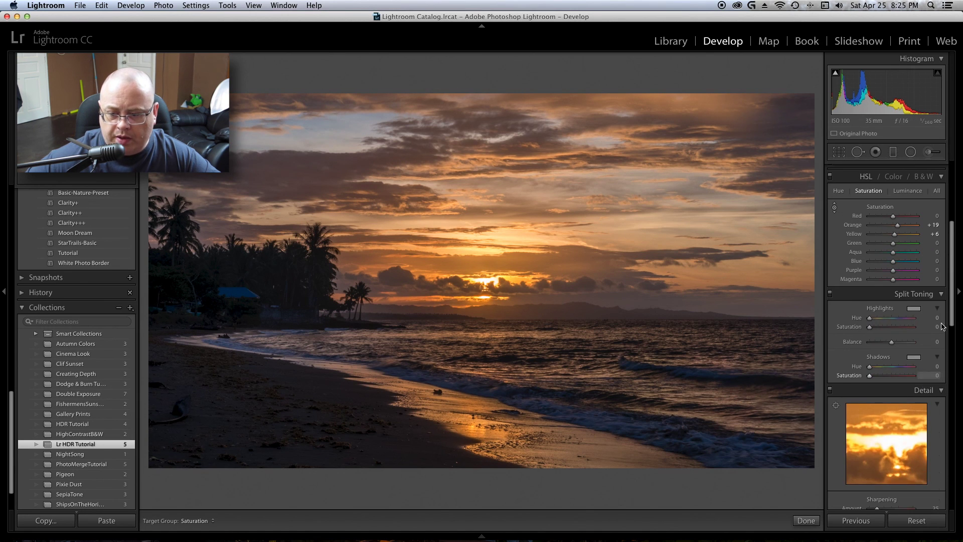
{"action": "left_click", "coordinate": [923, 294]}
{"action": "scroll", "coordinate": [928, 260], "scroll_direction": "up", "scroll_amount": 2}
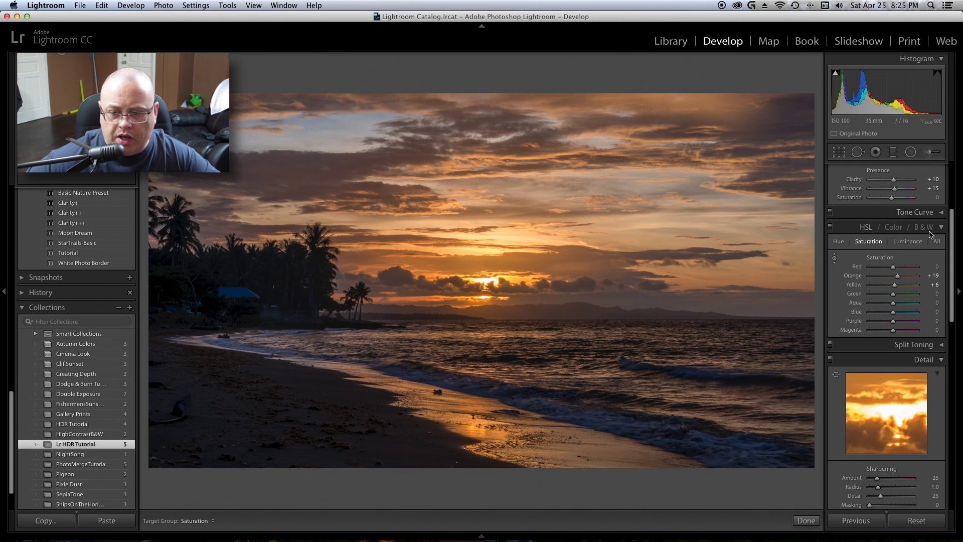
{"action": "scroll", "coordinate": [941, 372], "scroll_direction": "down", "scroll_amount": 4}
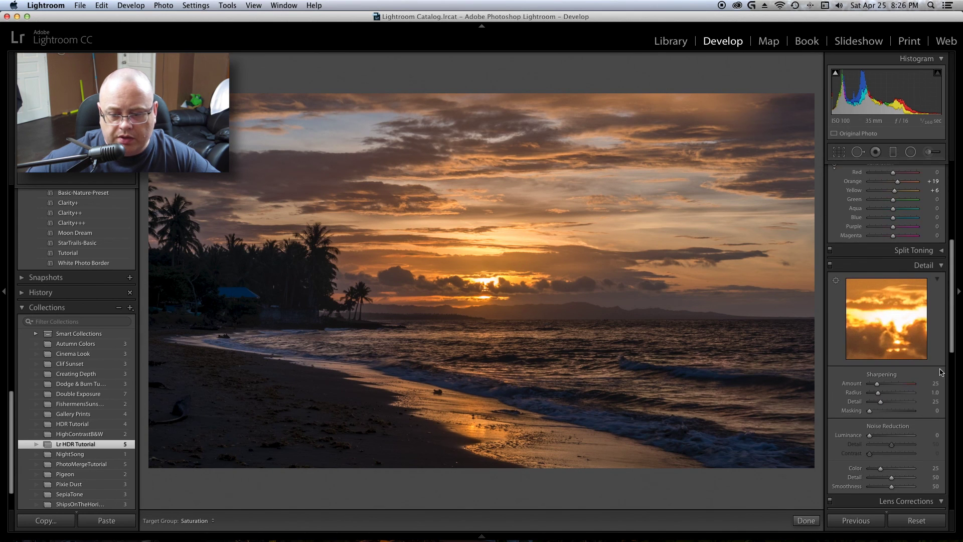
{"action": "scroll", "coordinate": [940, 372], "scroll_direction": "down", "scroll_amount": 4}
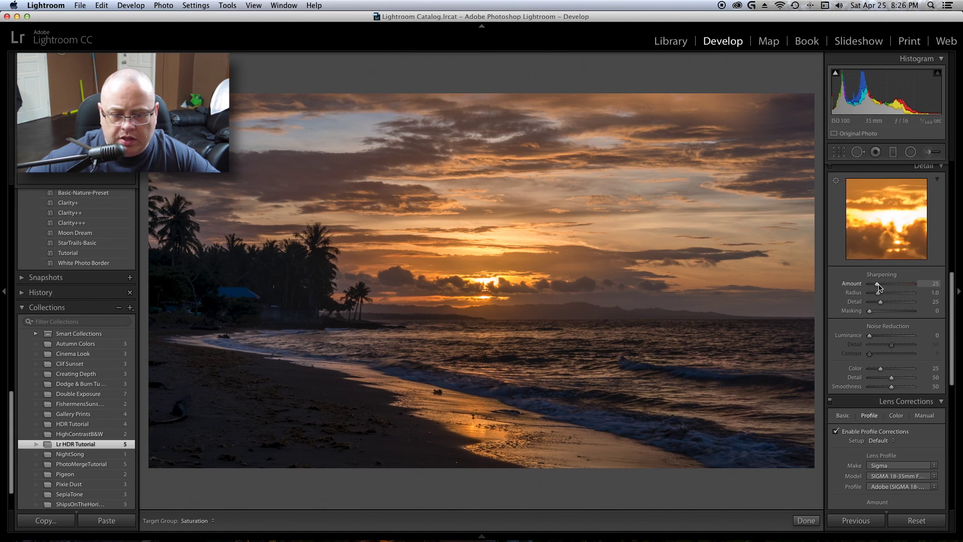
{"action": "left_click_drag", "start_coordinate": [878, 286], "coordinate": [886, 285]}
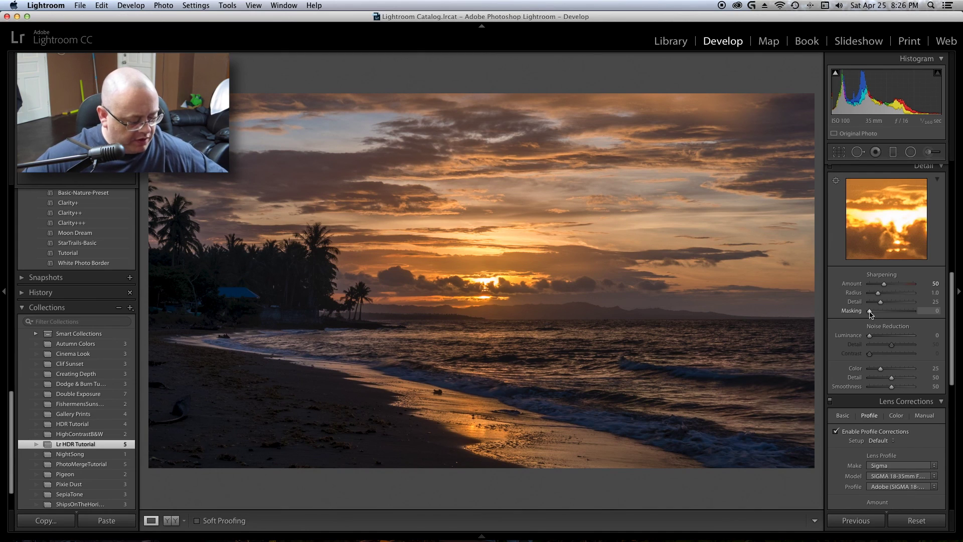
{"action": "left_click_drag", "start_coordinate": [870, 312], "coordinate": [891, 314]}
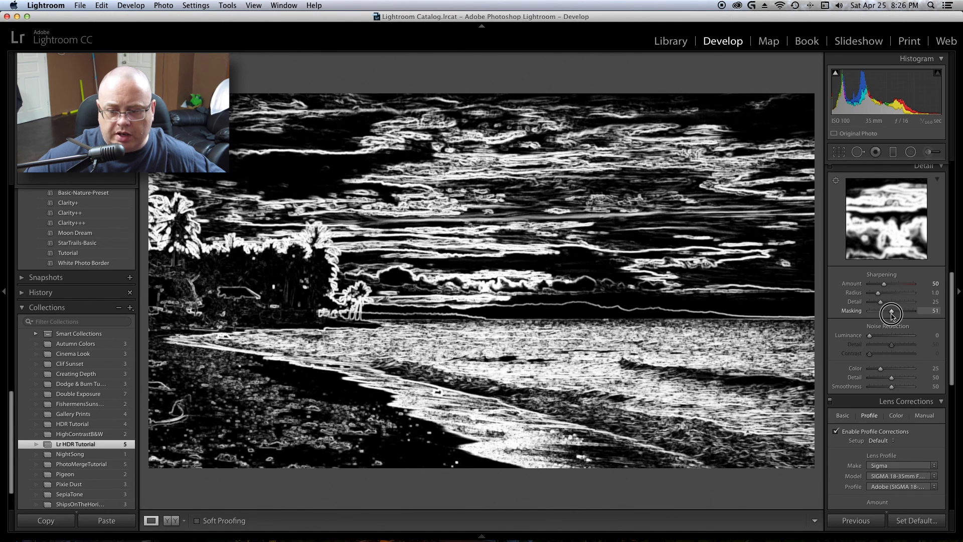
{"action": "left_click_drag", "start_coordinate": [892, 315], "coordinate": [892, 314]}
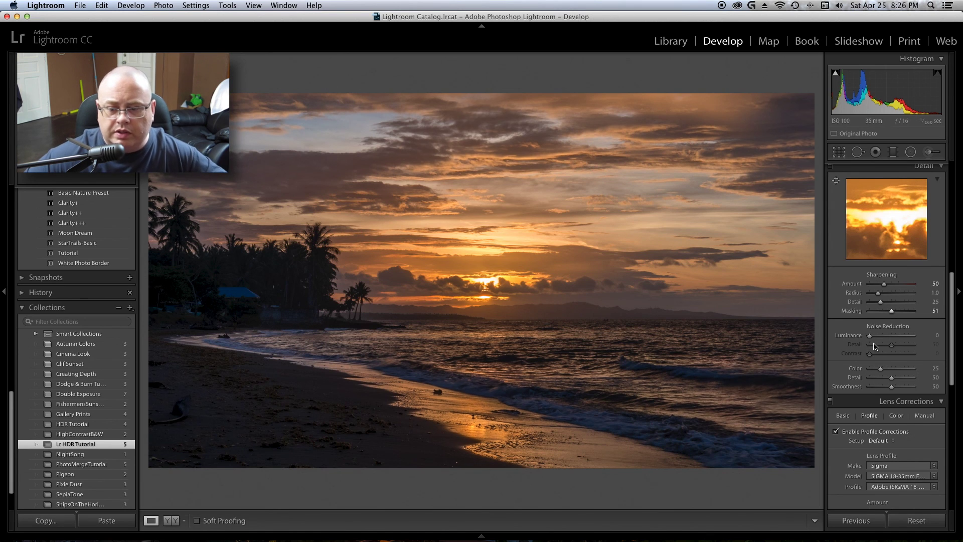
Set Noise Reduction Luminance to 10 and Color to 51.
{"action": "left_click_drag", "start_coordinate": [869, 336], "coordinate": [874, 338]}
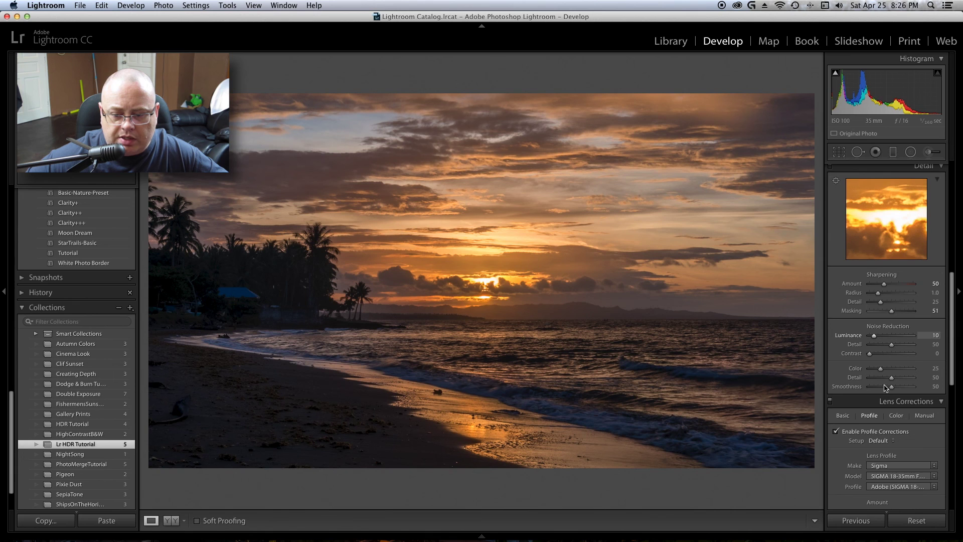
{"action": "left_click_drag", "start_coordinate": [881, 371], "coordinate": [891, 372]}
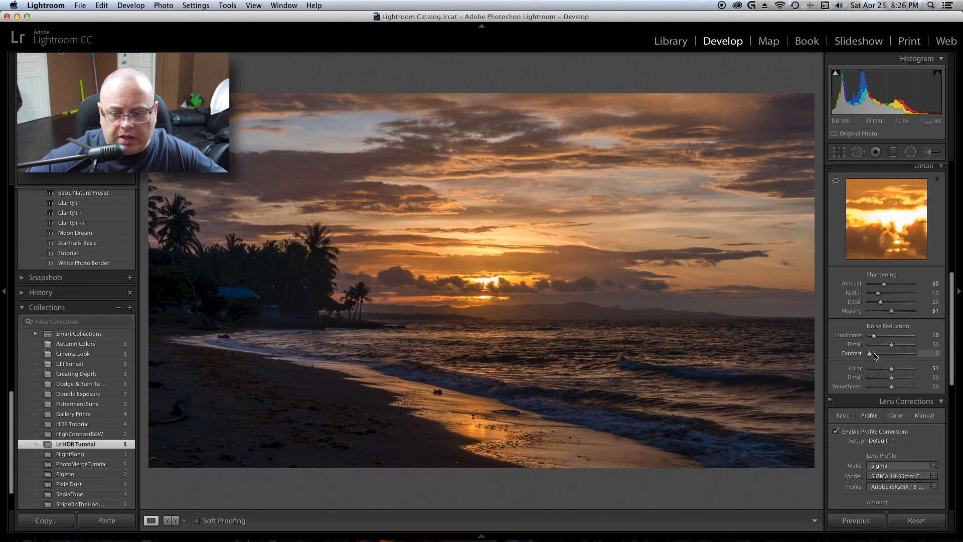
{"action": "scroll", "coordinate": [921, 393], "scroll_direction": "down", "scroll_amount": 5}
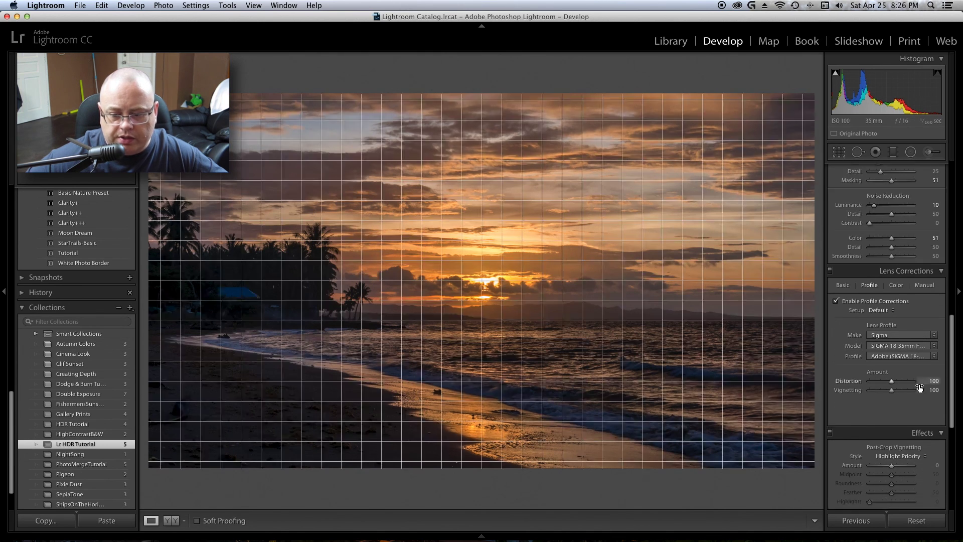
{"action": "scroll", "coordinate": [920, 391], "scroll_direction": "up", "scroll_amount": 3}
{"action": "scroll", "coordinate": [920, 390], "scroll_direction": "down", "scroll_amount": 4}
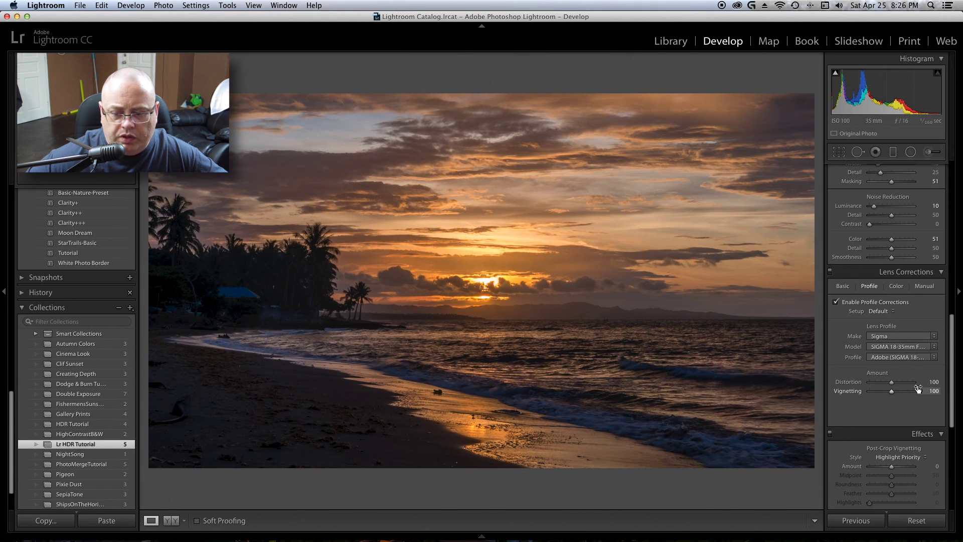
Drag a graduated filter down from the sky's top with Contrast 46 and Shadows 22, then commit it.
{"action": "left_click", "coordinate": [893, 152]}
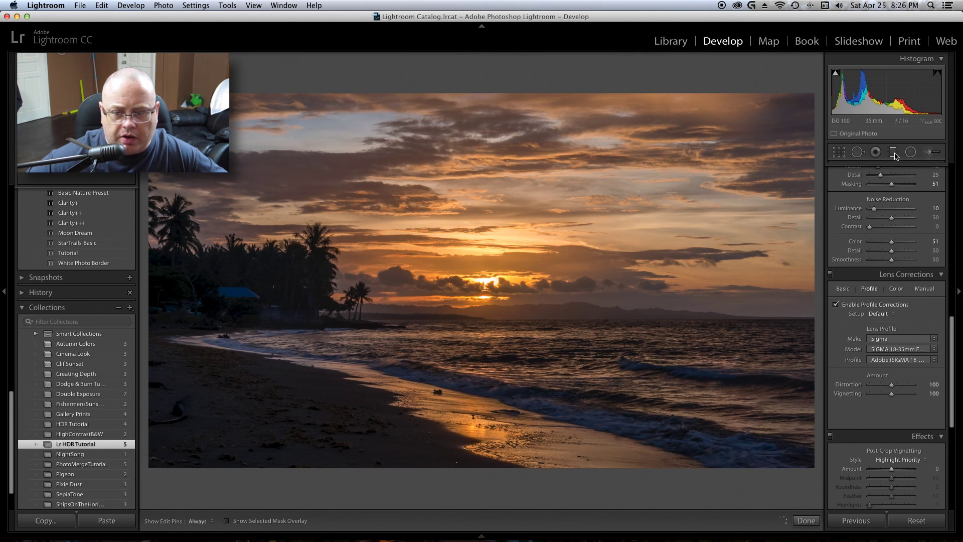
{"action": "left_click_drag", "start_coordinate": [488, 93], "coordinate": [451, 468]}
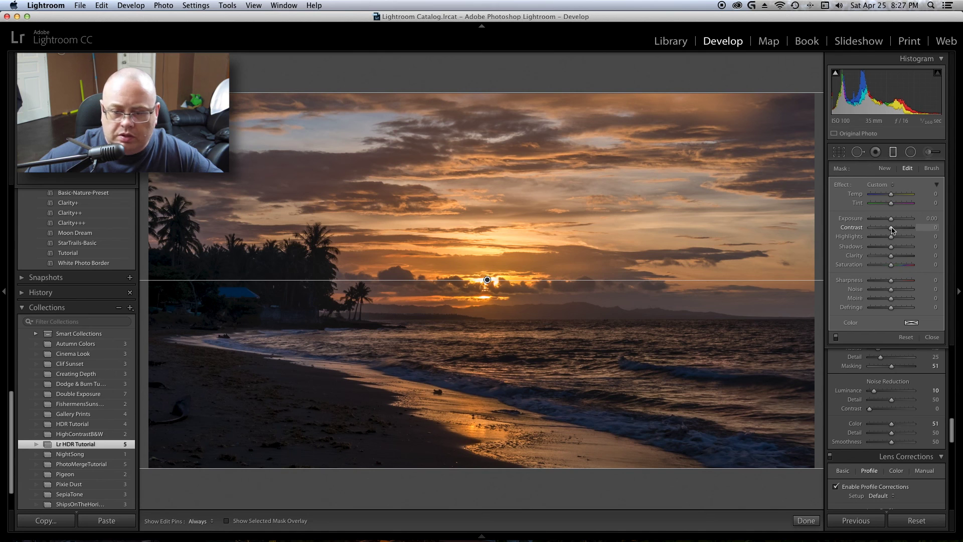
{"action": "left_click_drag", "start_coordinate": [892, 229], "coordinate": [901, 233]}
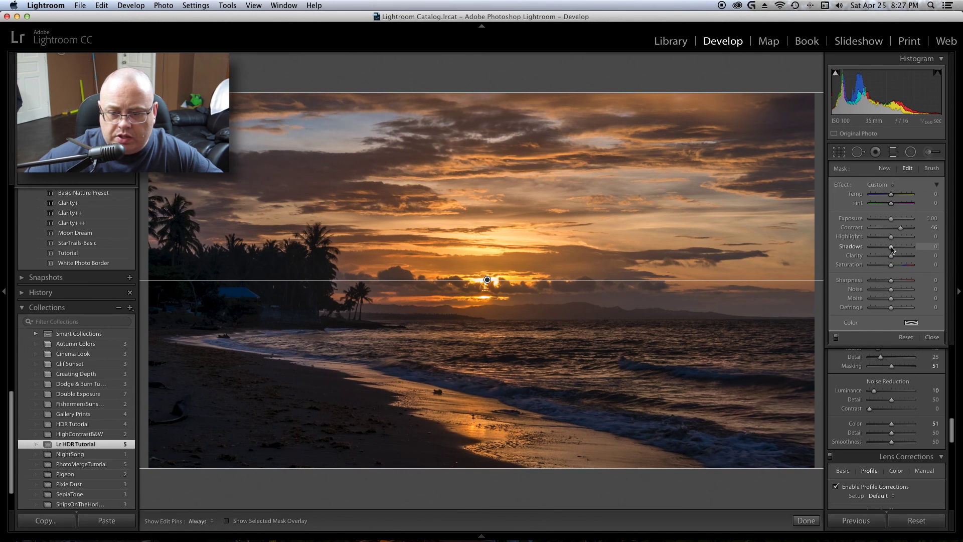
{"action": "left_click_drag", "start_coordinate": [891, 249], "coordinate": [895, 249]}
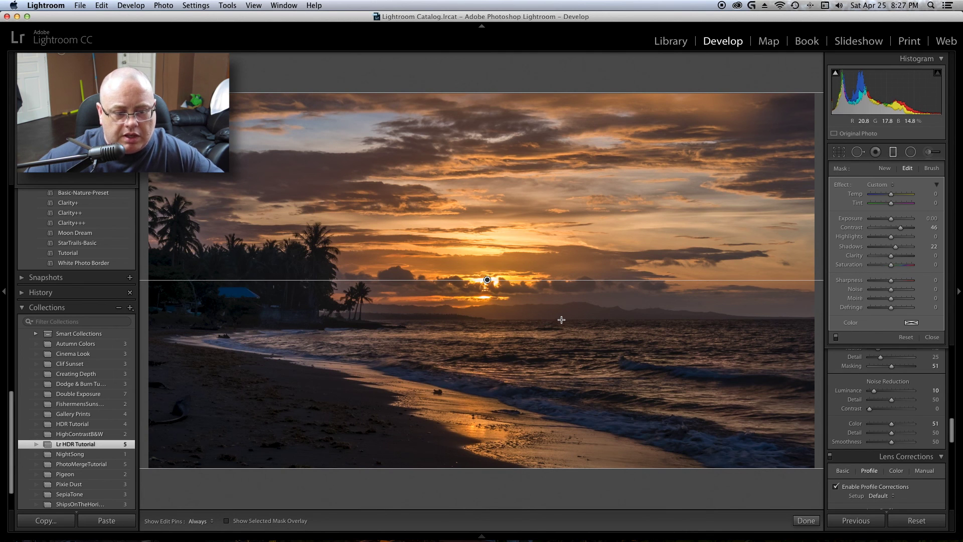
{"action": "left_click", "coordinate": [807, 521]}
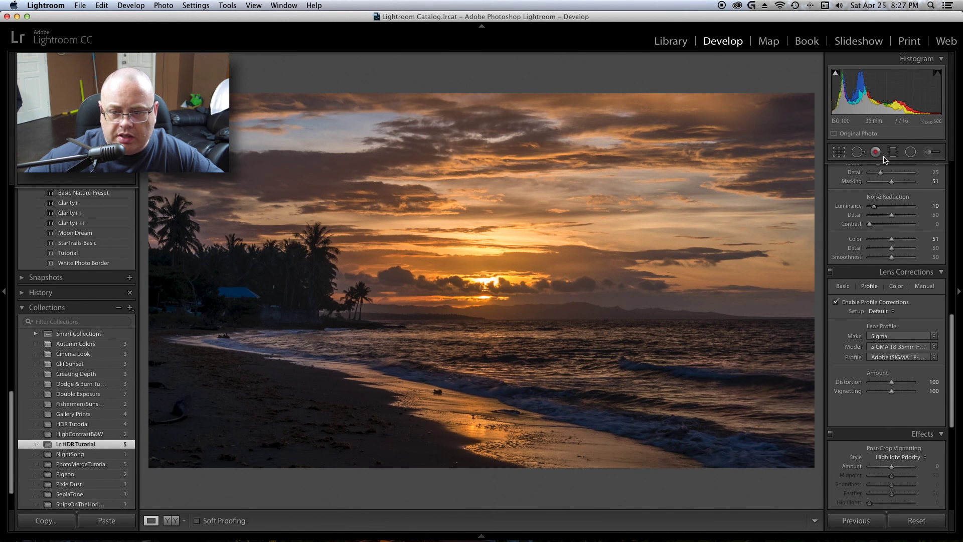
Draw an elliptical radial filter around the sun, invert its mask, and set Contrast 45, Exposure 0.22.
{"action": "left_click", "coordinate": [911, 152]}
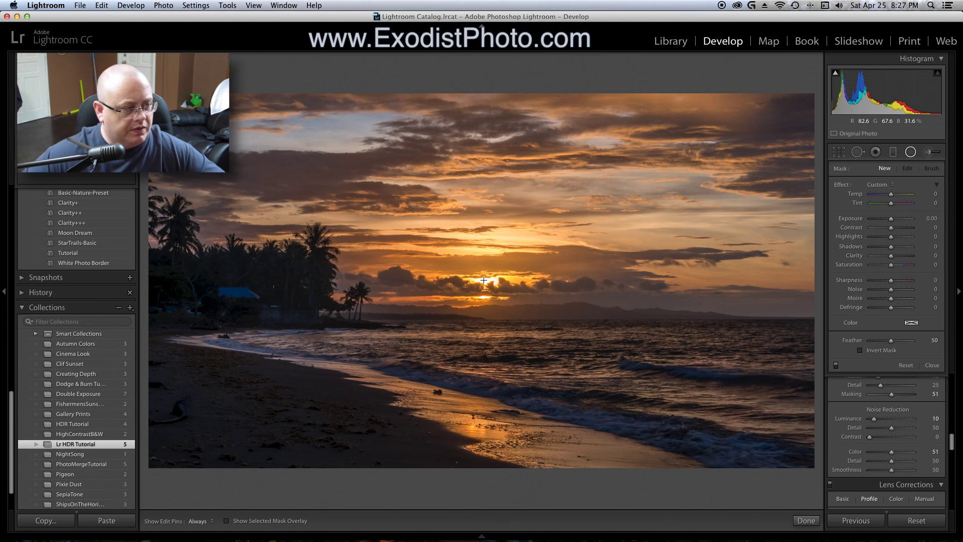
{"action": "left_click_drag", "start_coordinate": [484, 280], "coordinate": [847, 371]}
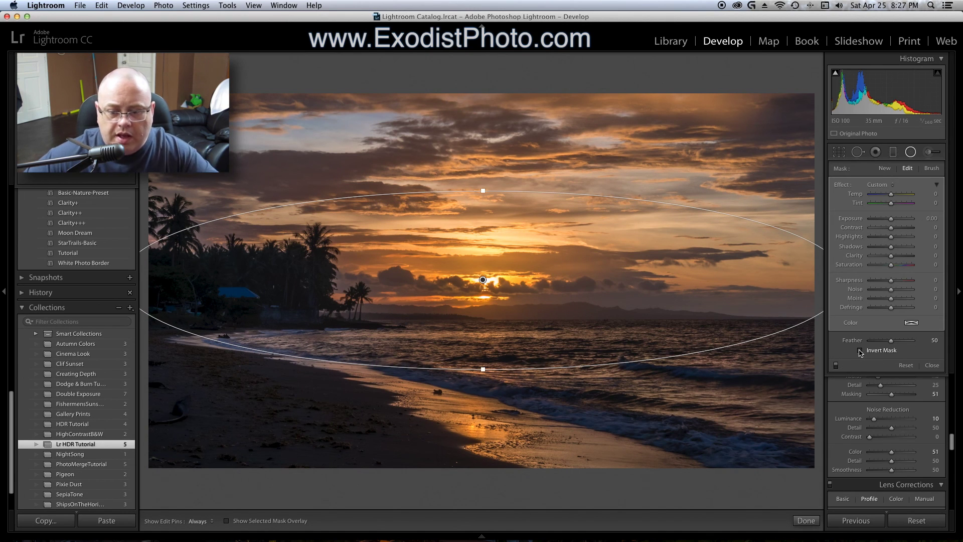
{"action": "left_click", "coordinate": [861, 351]}
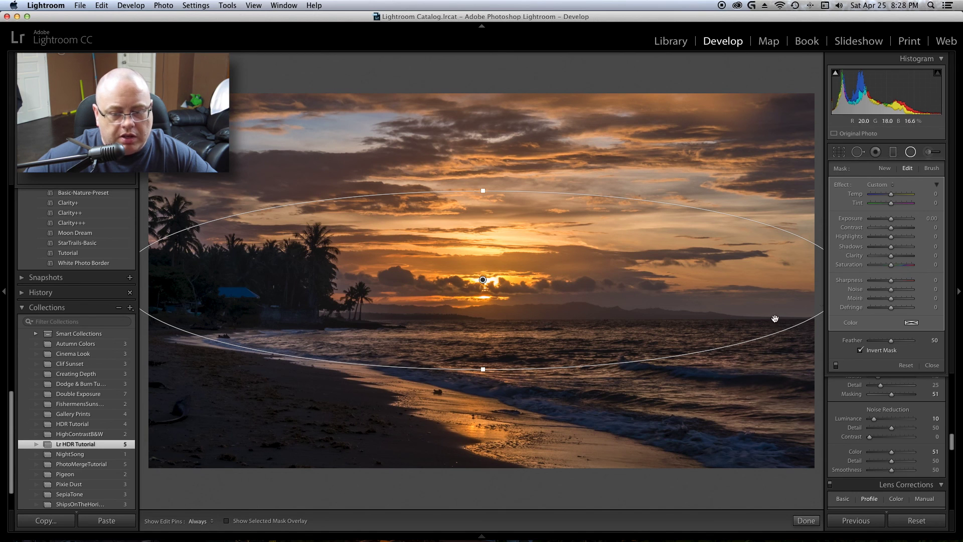
{"action": "left_click_drag", "start_coordinate": [891, 228], "coordinate": [900, 229]}
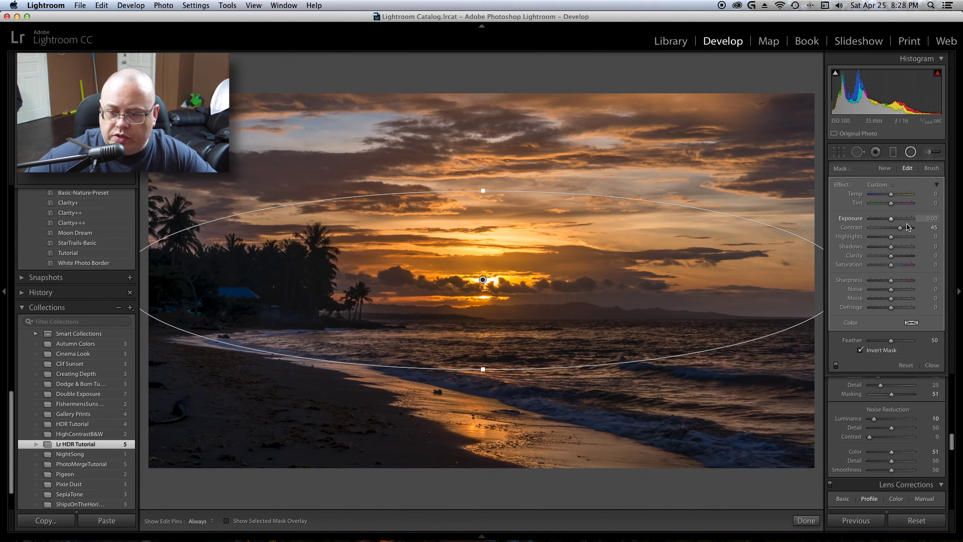
{"action": "left_click_drag", "start_coordinate": [890, 221], "coordinate": [892, 222]}
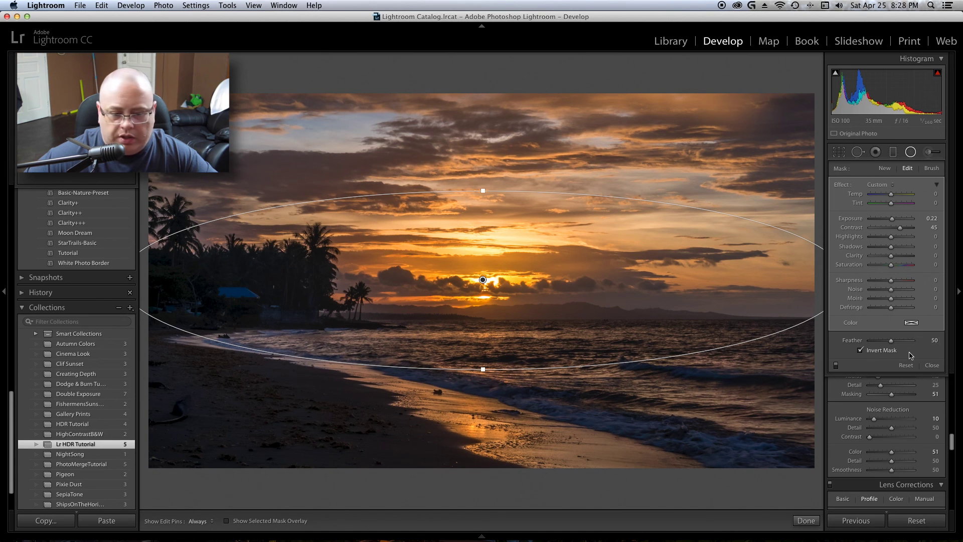
Tint the sun's radial filter gold at hue 50 with lowered saturation, feather it to 100, and commit.
{"action": "left_click", "coordinate": [911, 324]}
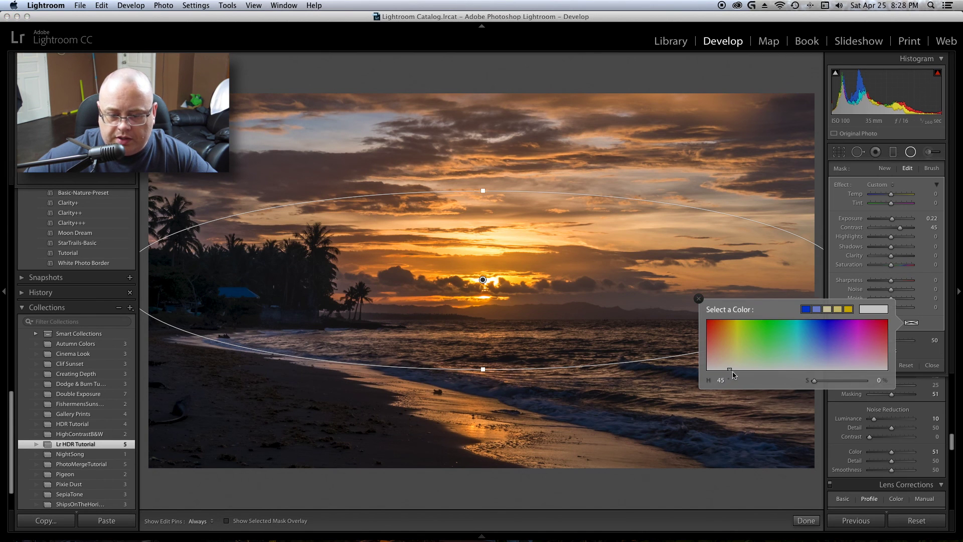
{"action": "left_click_drag", "start_coordinate": [729, 369], "coordinate": [732, 345]}
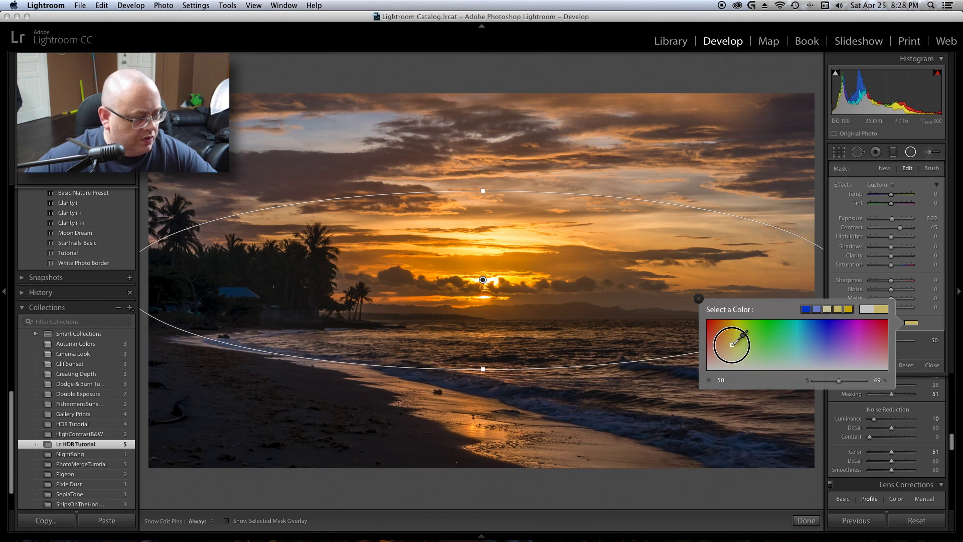
{"action": "left_click_drag", "start_coordinate": [732, 345], "coordinate": [731, 345]}
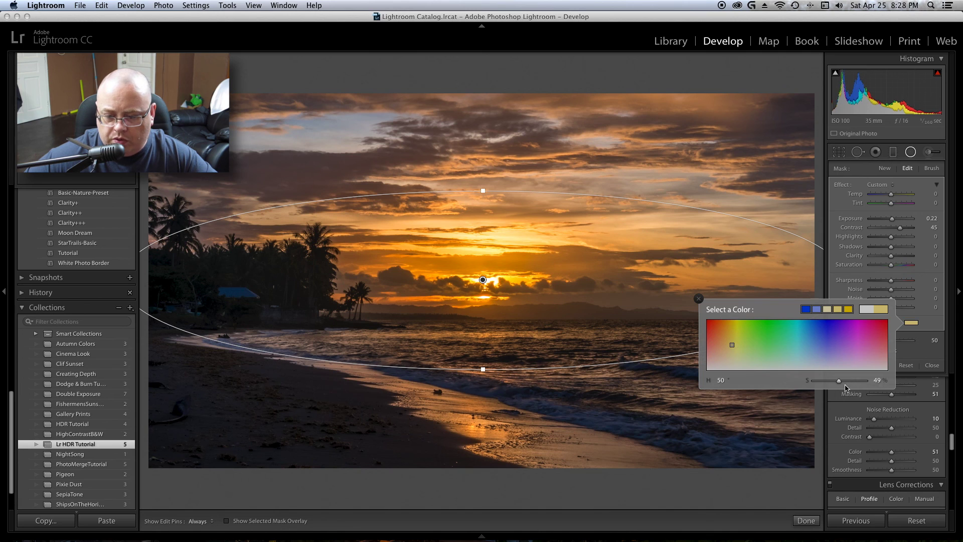
{"action": "left_click_drag", "start_coordinate": [839, 381], "coordinate": [829, 382]}
{"action": "left_click", "coordinate": [698, 298]}
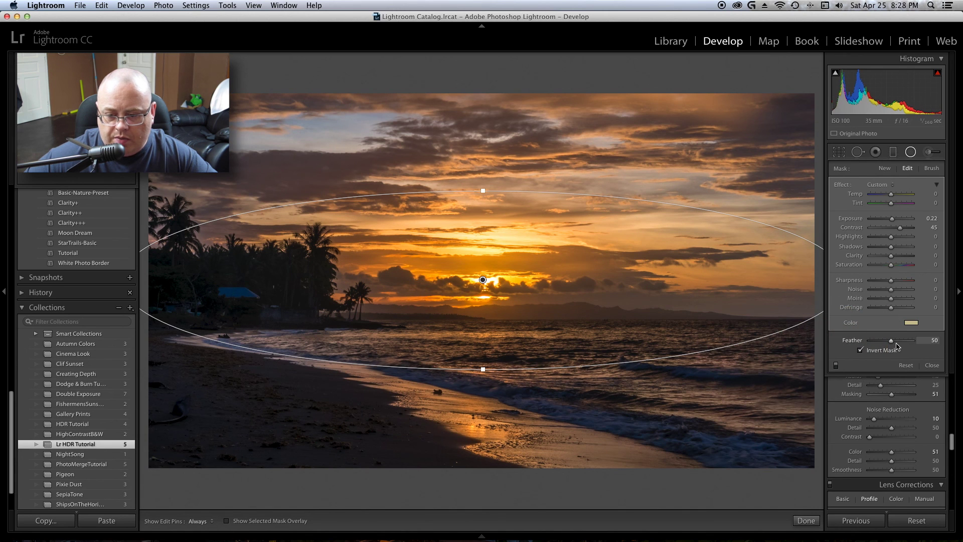
{"action": "left_click_drag", "start_coordinate": [891, 343], "coordinate": [933, 341]}
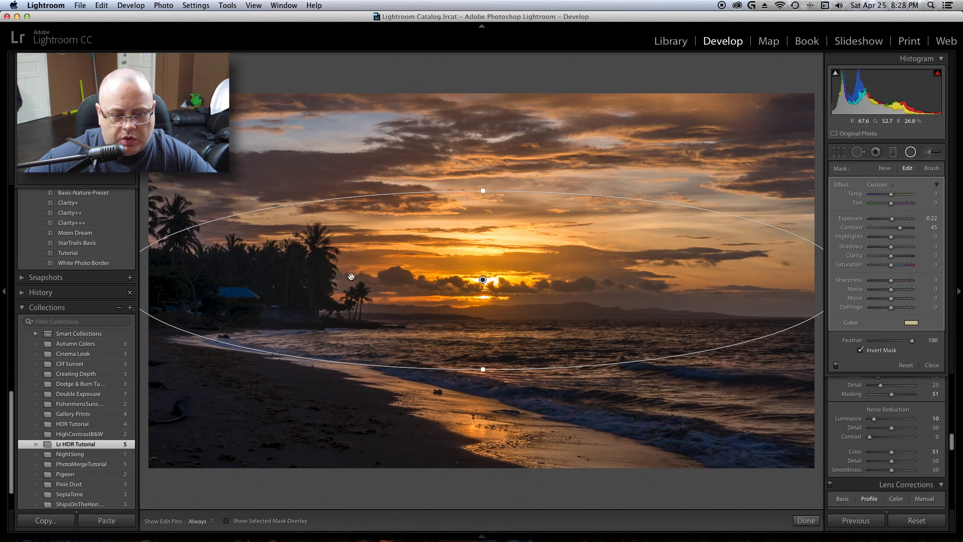
{"action": "left_click", "coordinate": [813, 521]}
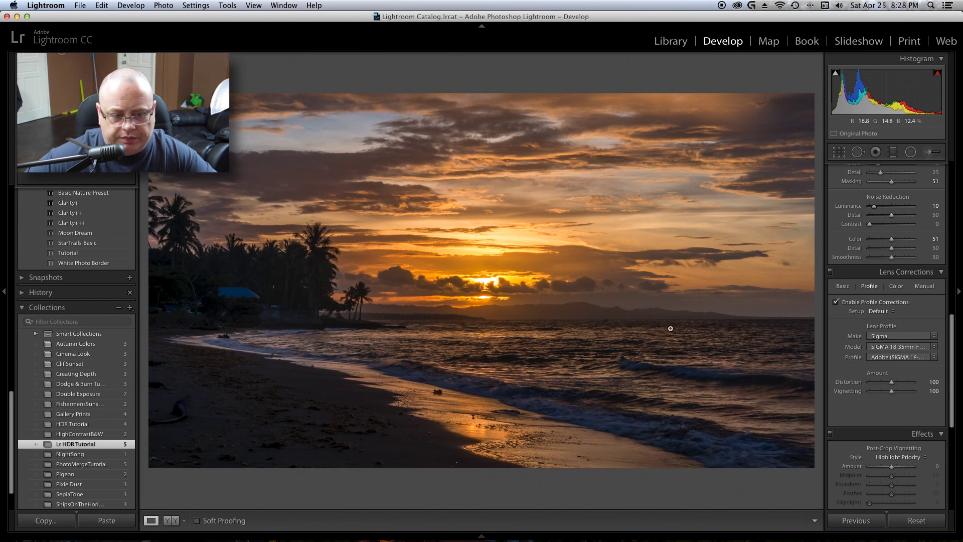
Set the Effects panel's Post-Crop Vignetting Amount to -14.
{"action": "left_click", "coordinate": [921, 378]}
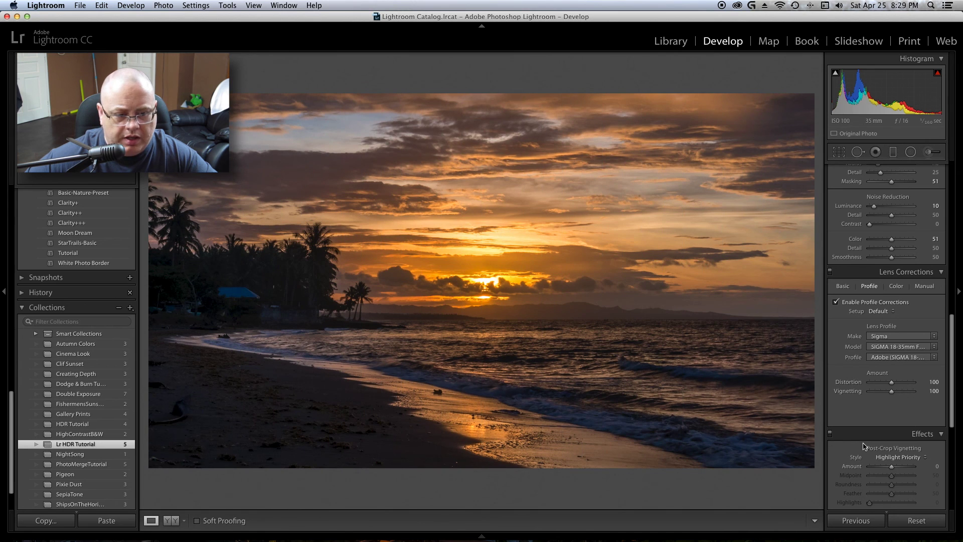
{"action": "scroll", "coordinate": [894, 428], "scroll_direction": "down", "scroll_amount": 5}
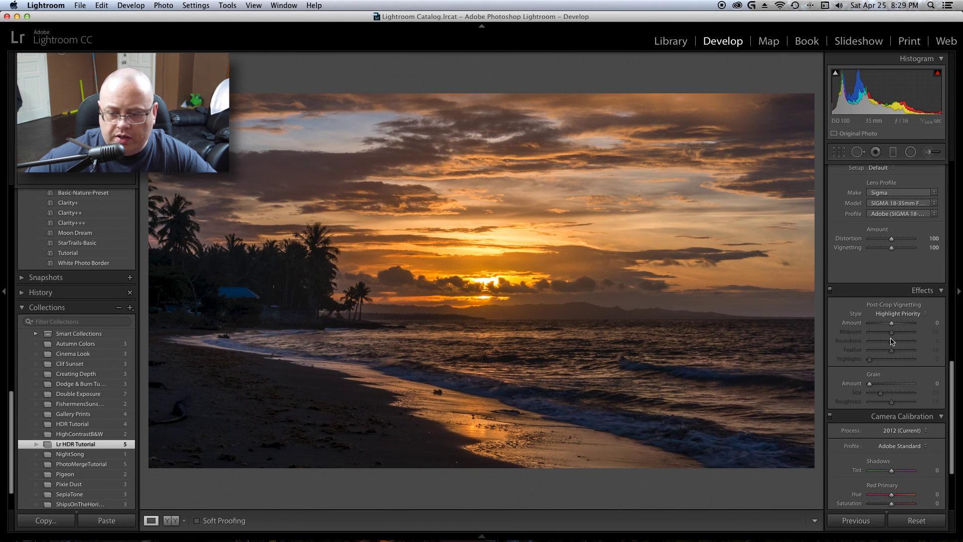
{"action": "mouse_move", "coordinate": [892, 327]}
{"action": "left_mouse_down"}
{"action": "mouse_move", "coordinate": [879, 326]}
{"action": "mouse_move", "coordinate": [889, 326]}
{"action": "left_mouse_up"}
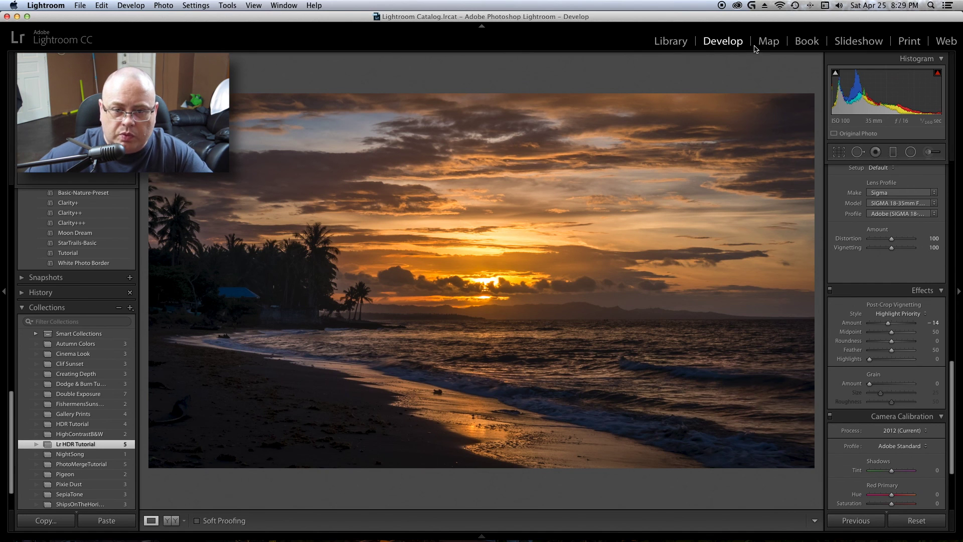
Switch to the Library module to view the edited HDR sunset.
{"action": "left_click", "coordinate": [673, 44]}
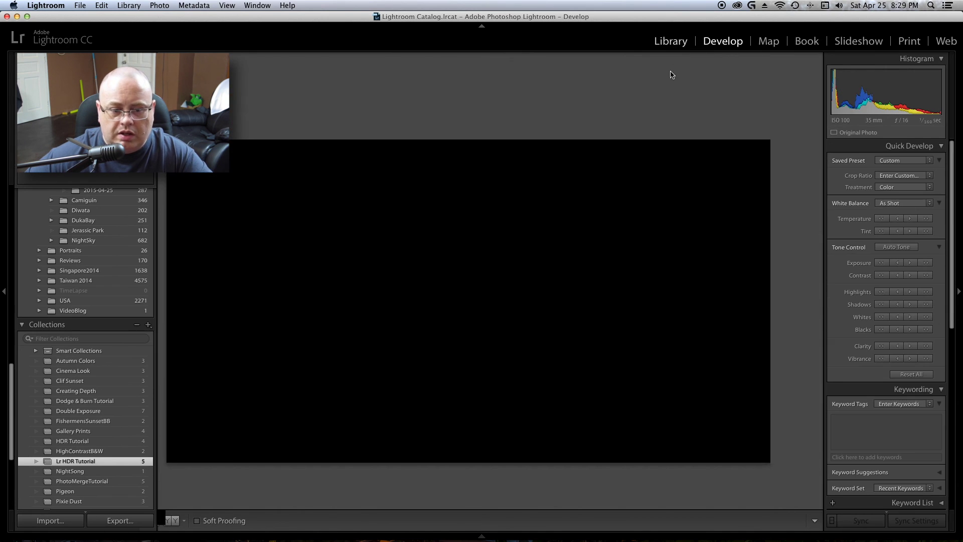